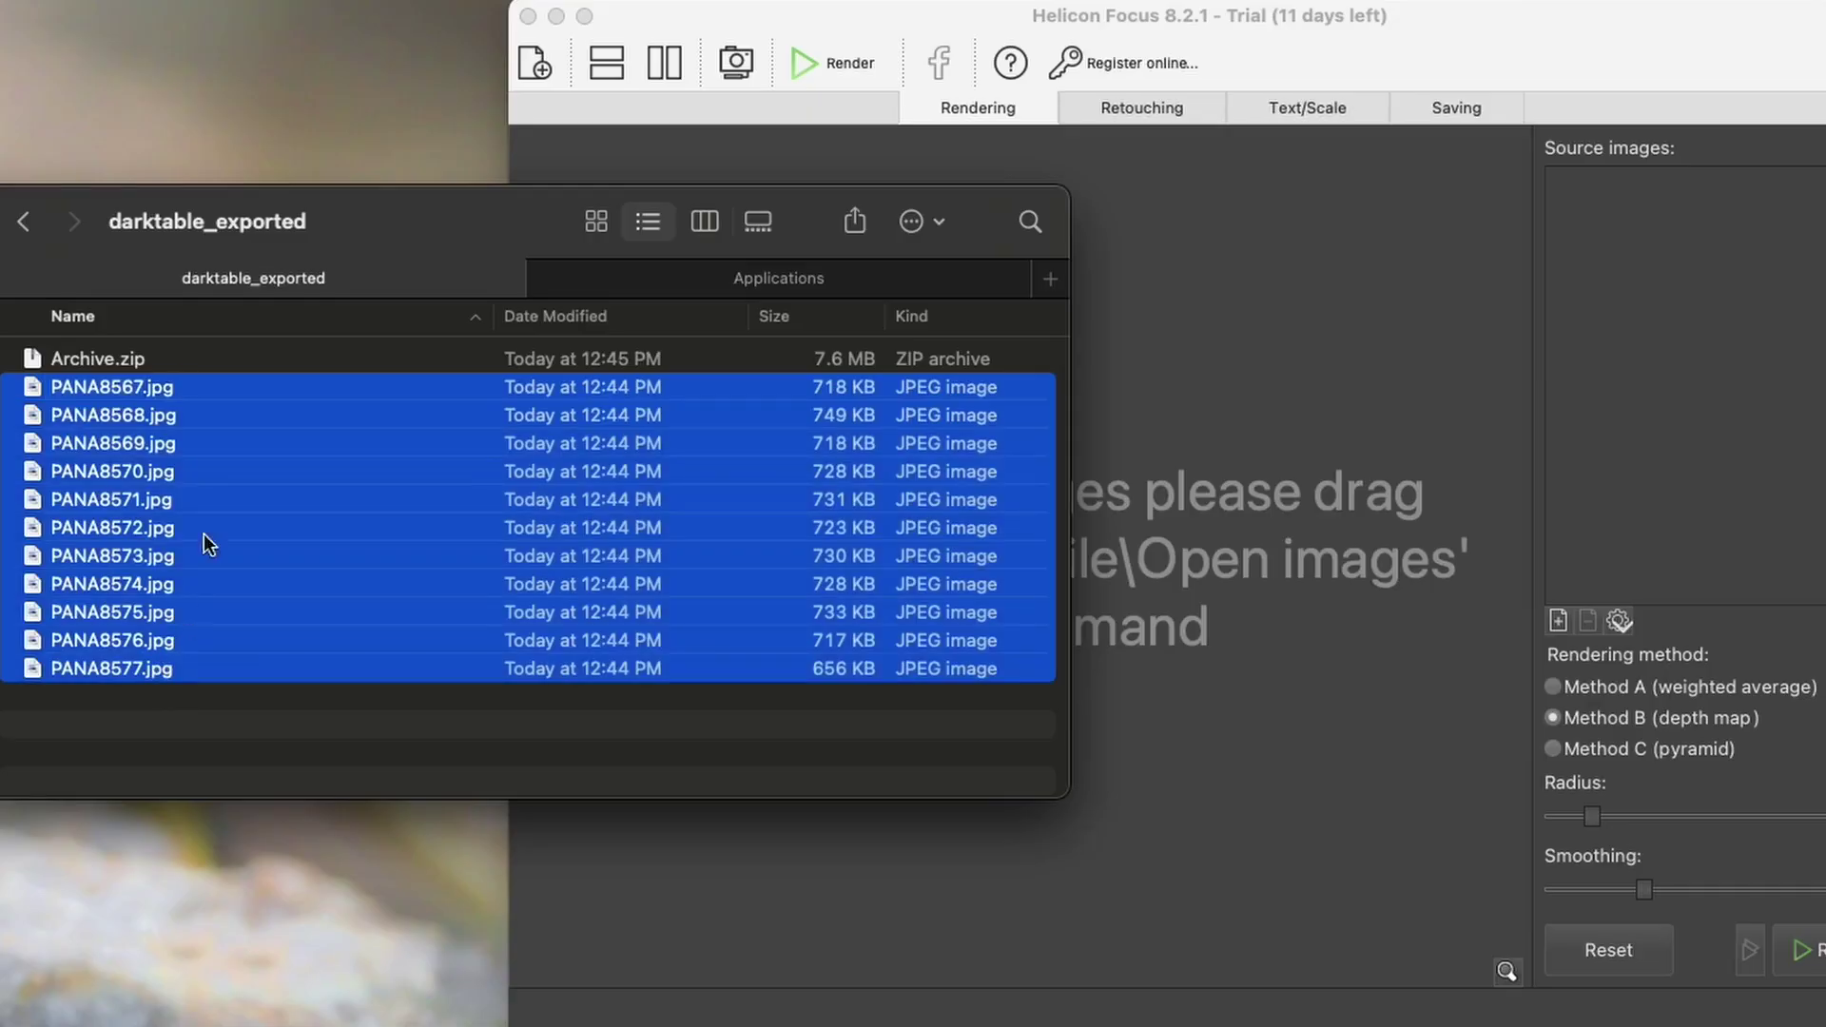
Step: Add the eleven PANA JPEGs to Helicon Focus's Source images, preview a couple, and render the stack
drag(203, 534, 1345, 453)
click(1773, 294)
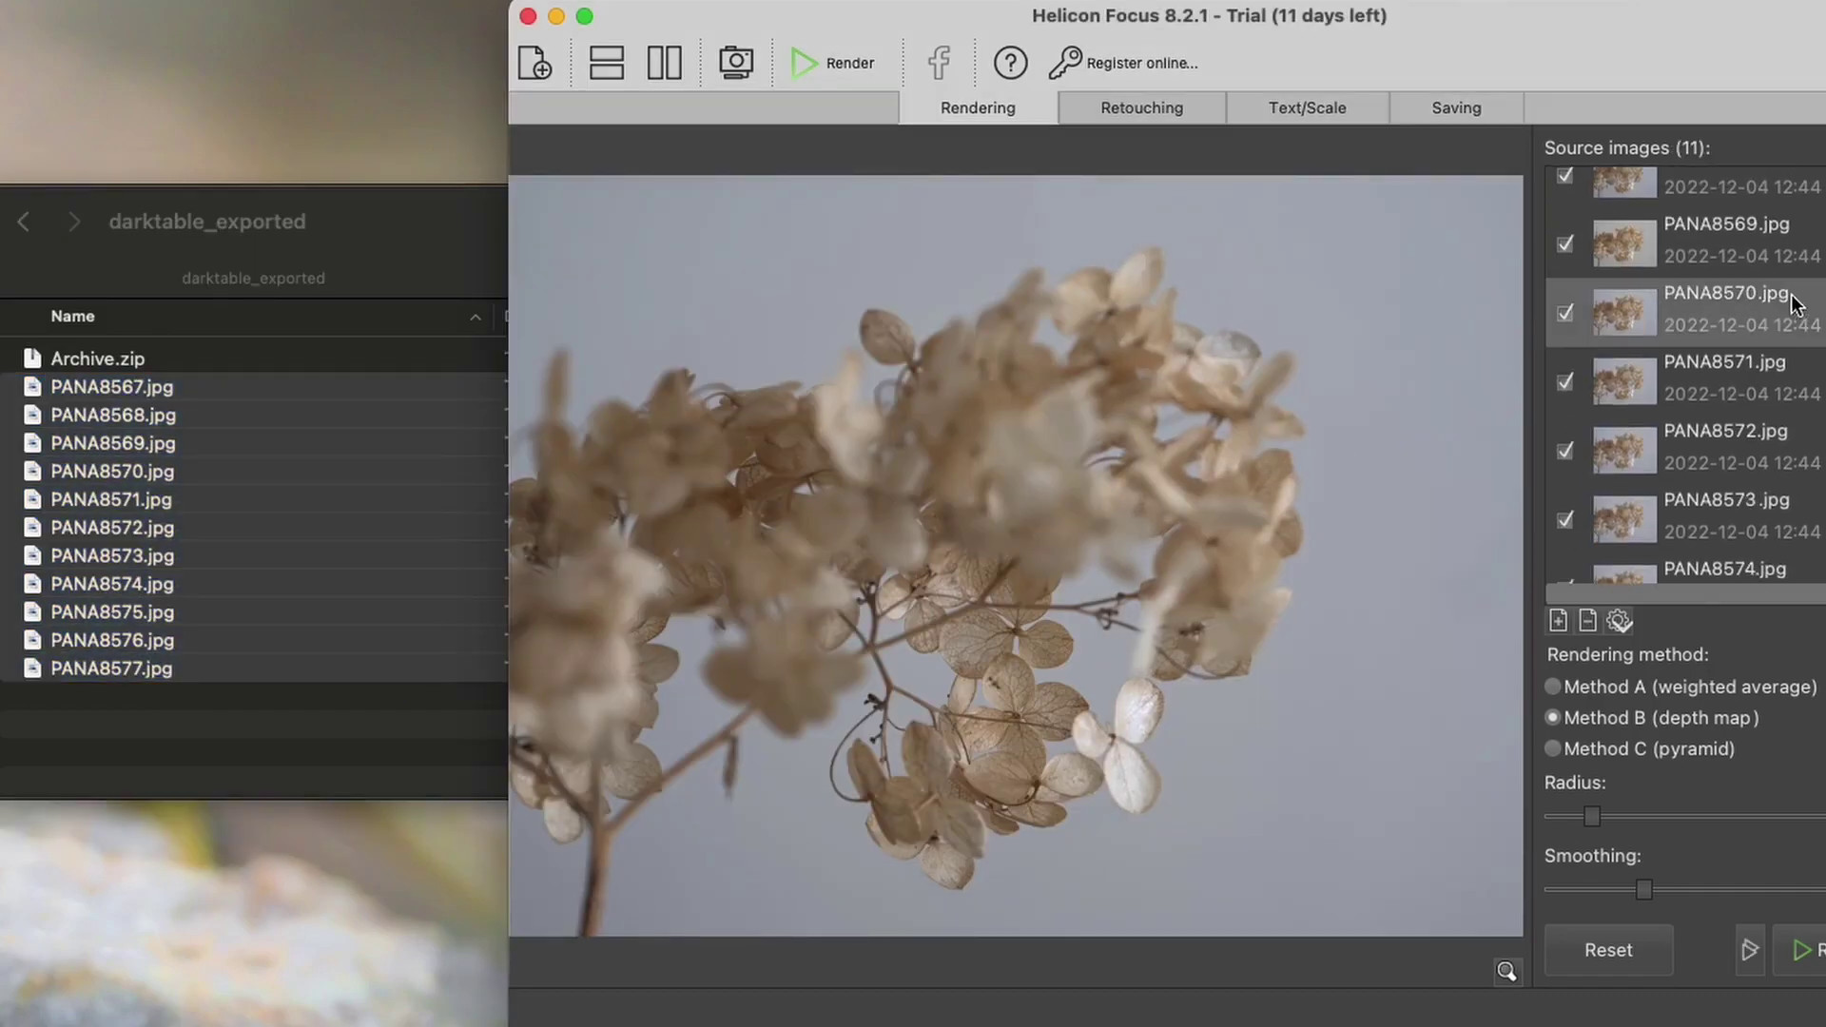
click(1773, 436)
scroll(1773, 436, down, 3)
key(super+r)
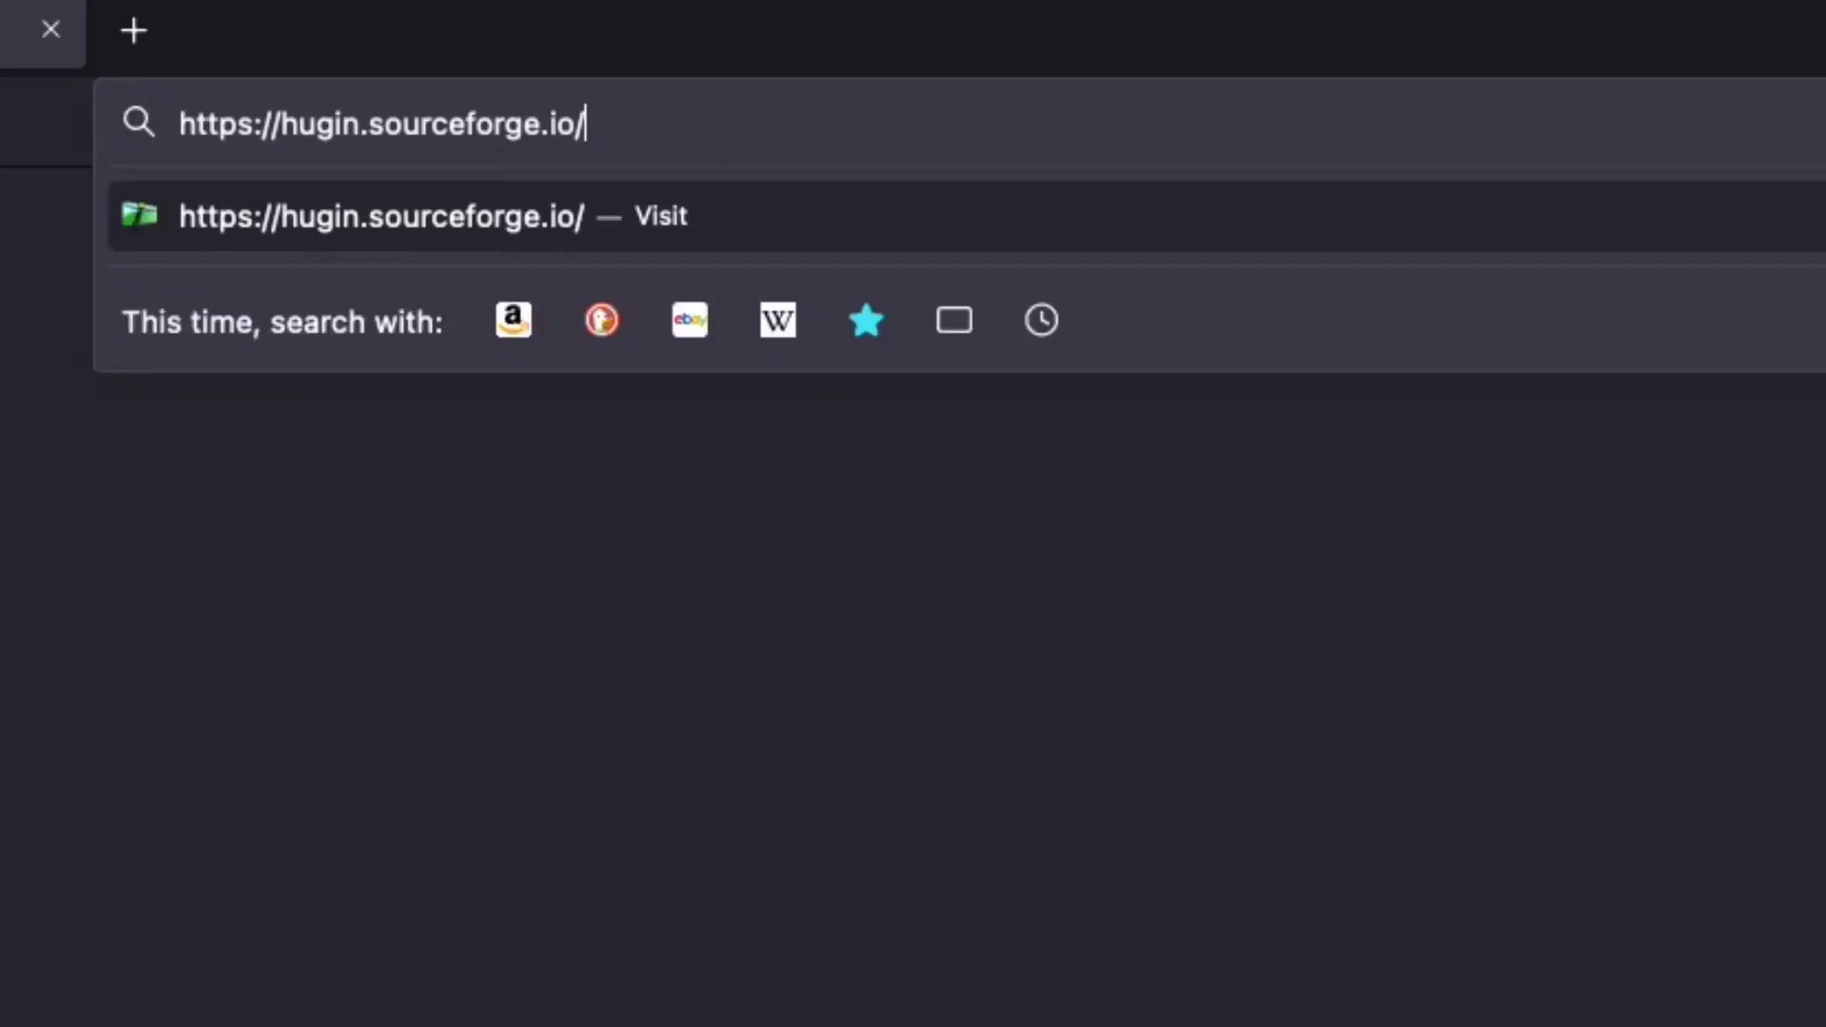
key(Return)
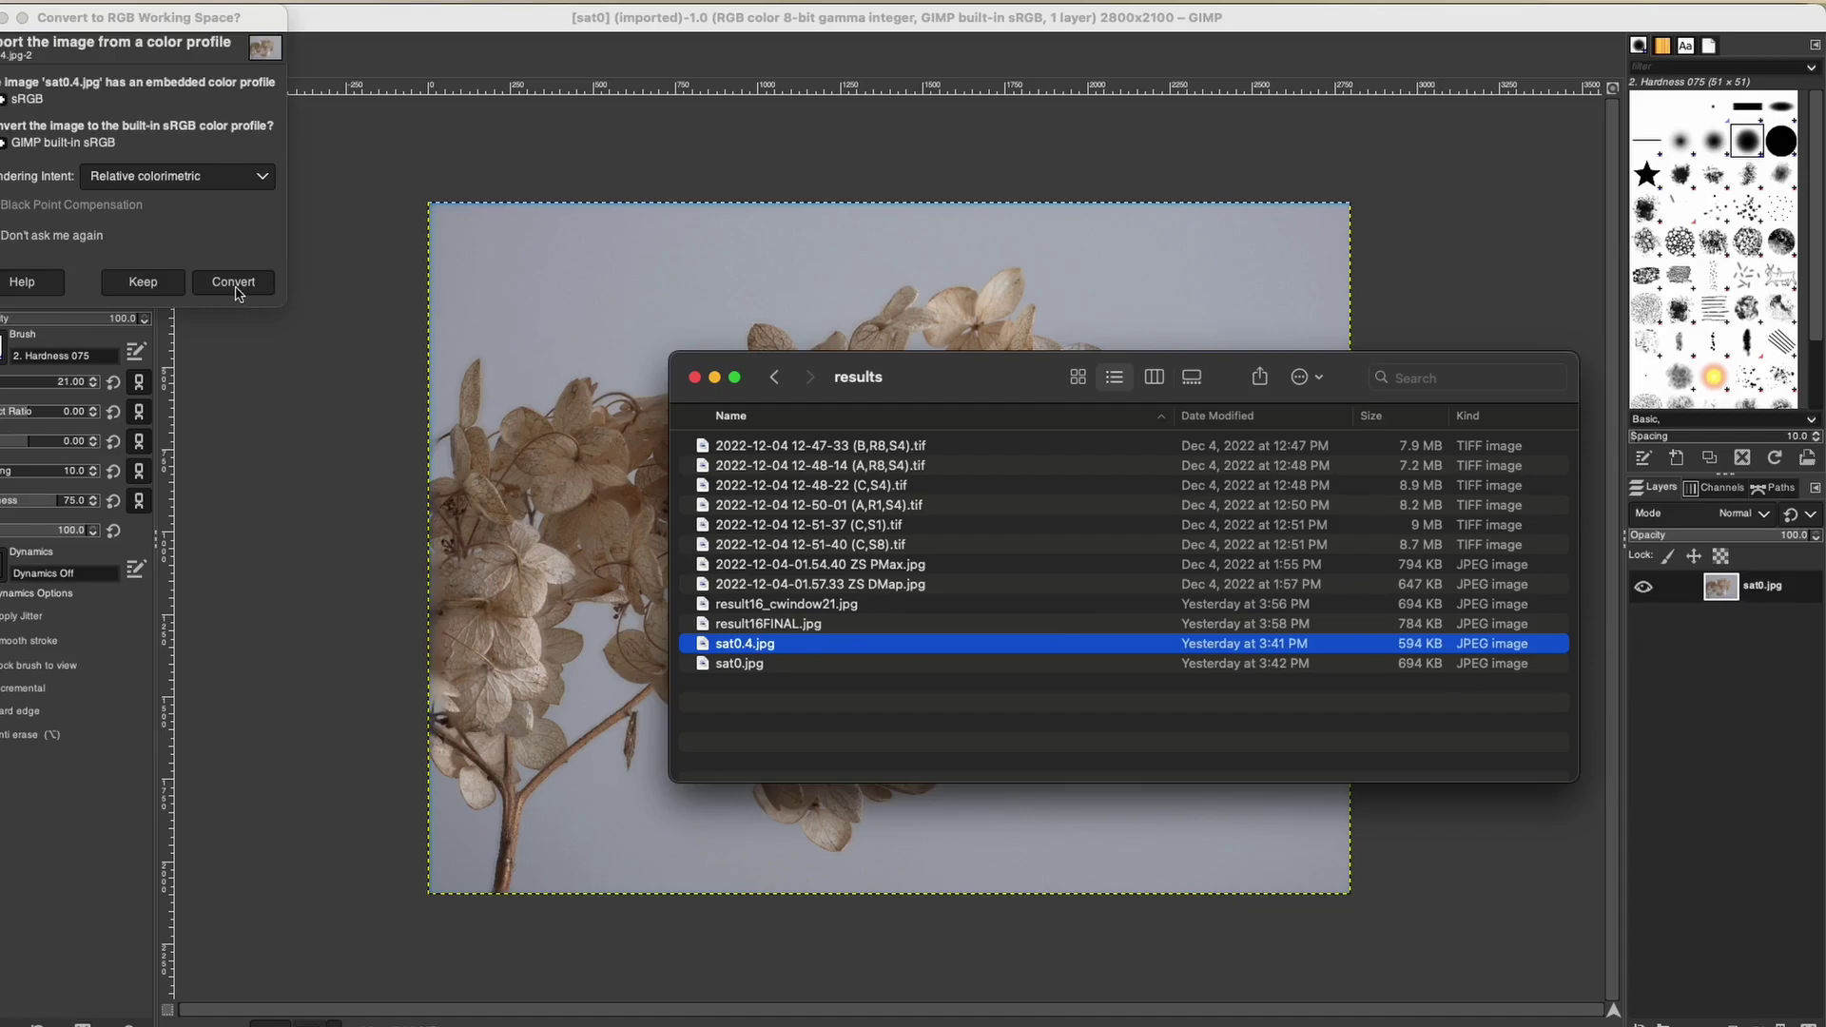
Step: Add sat0.4.jpg as a layer, converted to the built-in sRGB profile, and zoom in on the flower
click(234, 284)
click(234, 284)
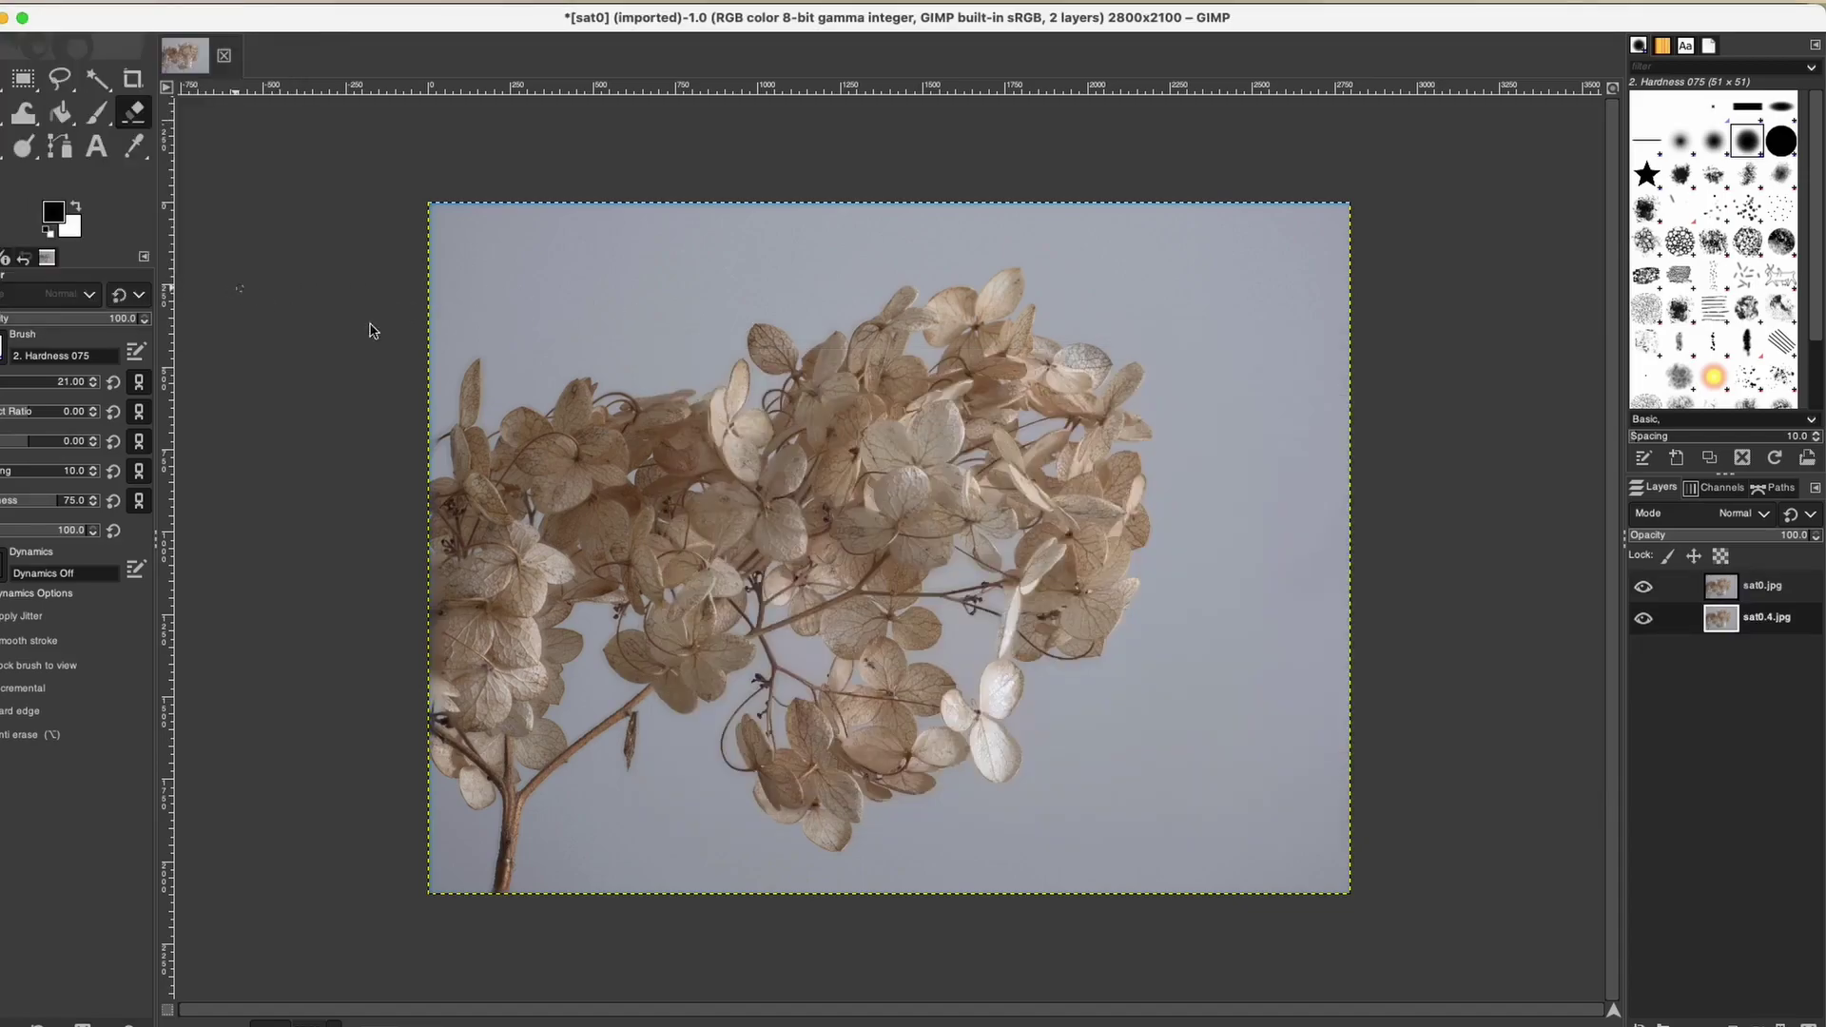
click(1791, 628)
key(1)
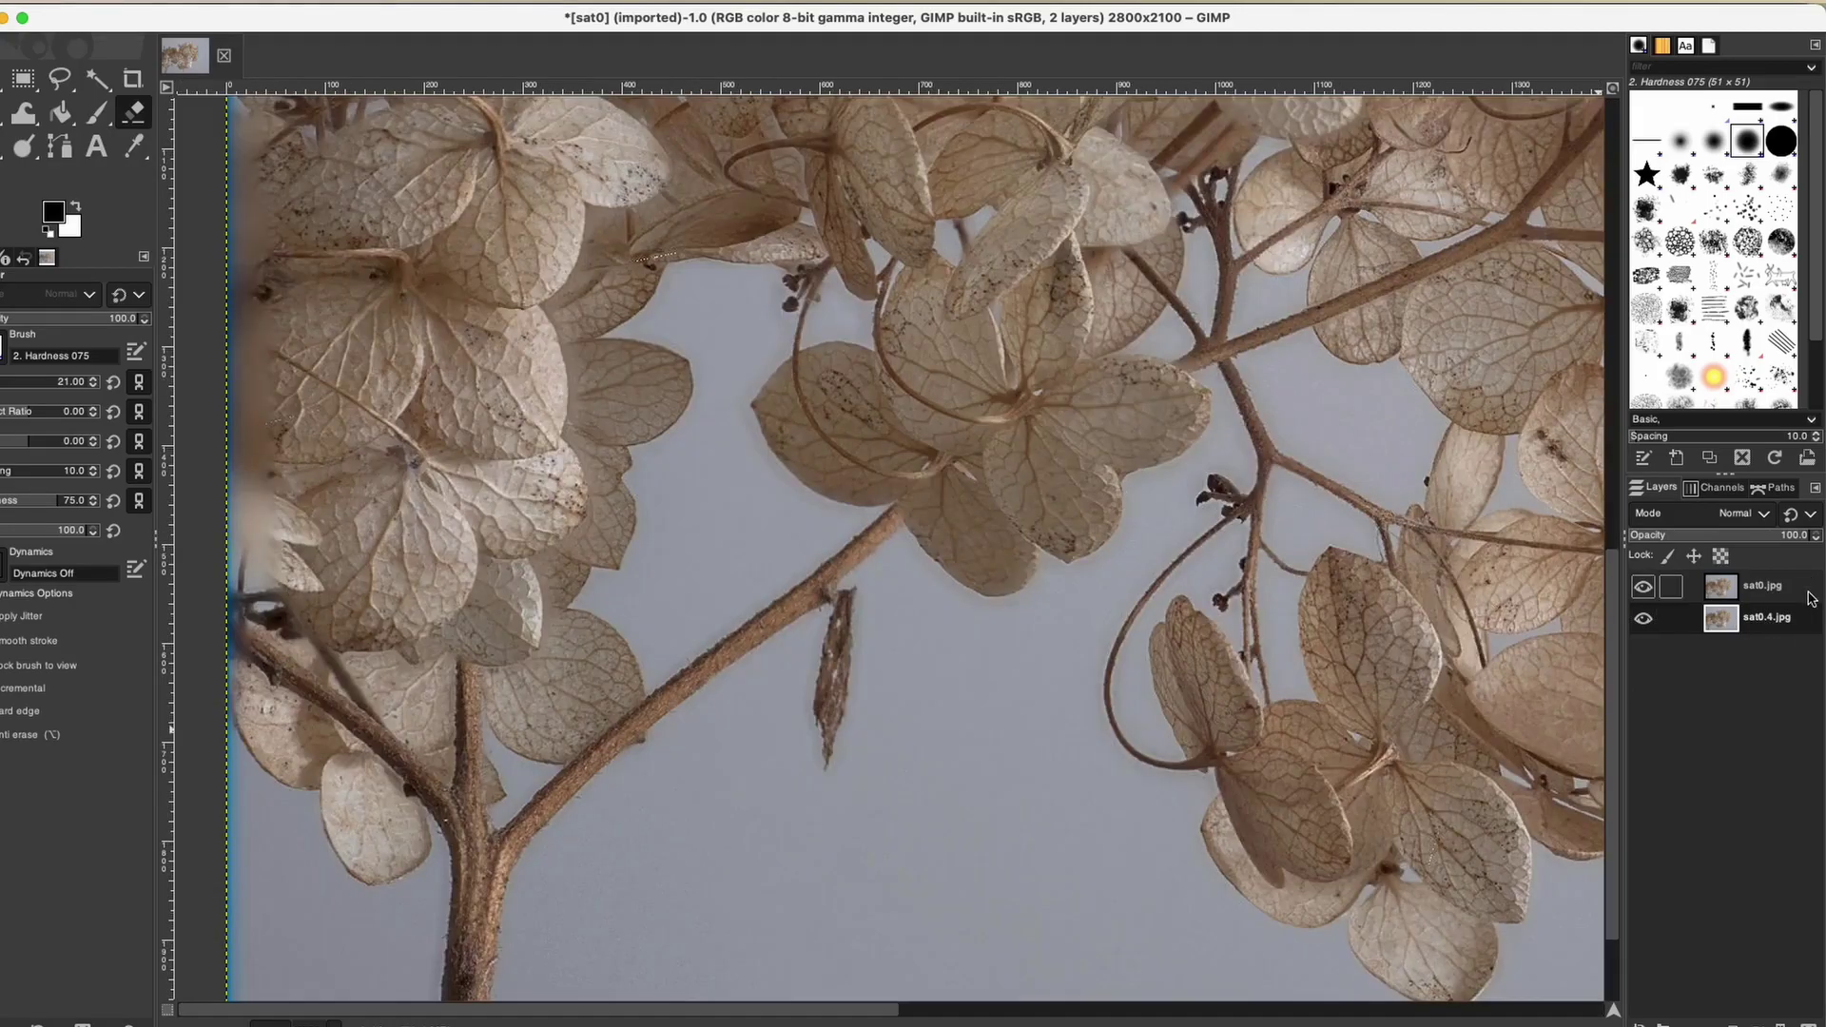
Step: Add an alpha channel to the top sat0.jpg layer
click(1811, 590)
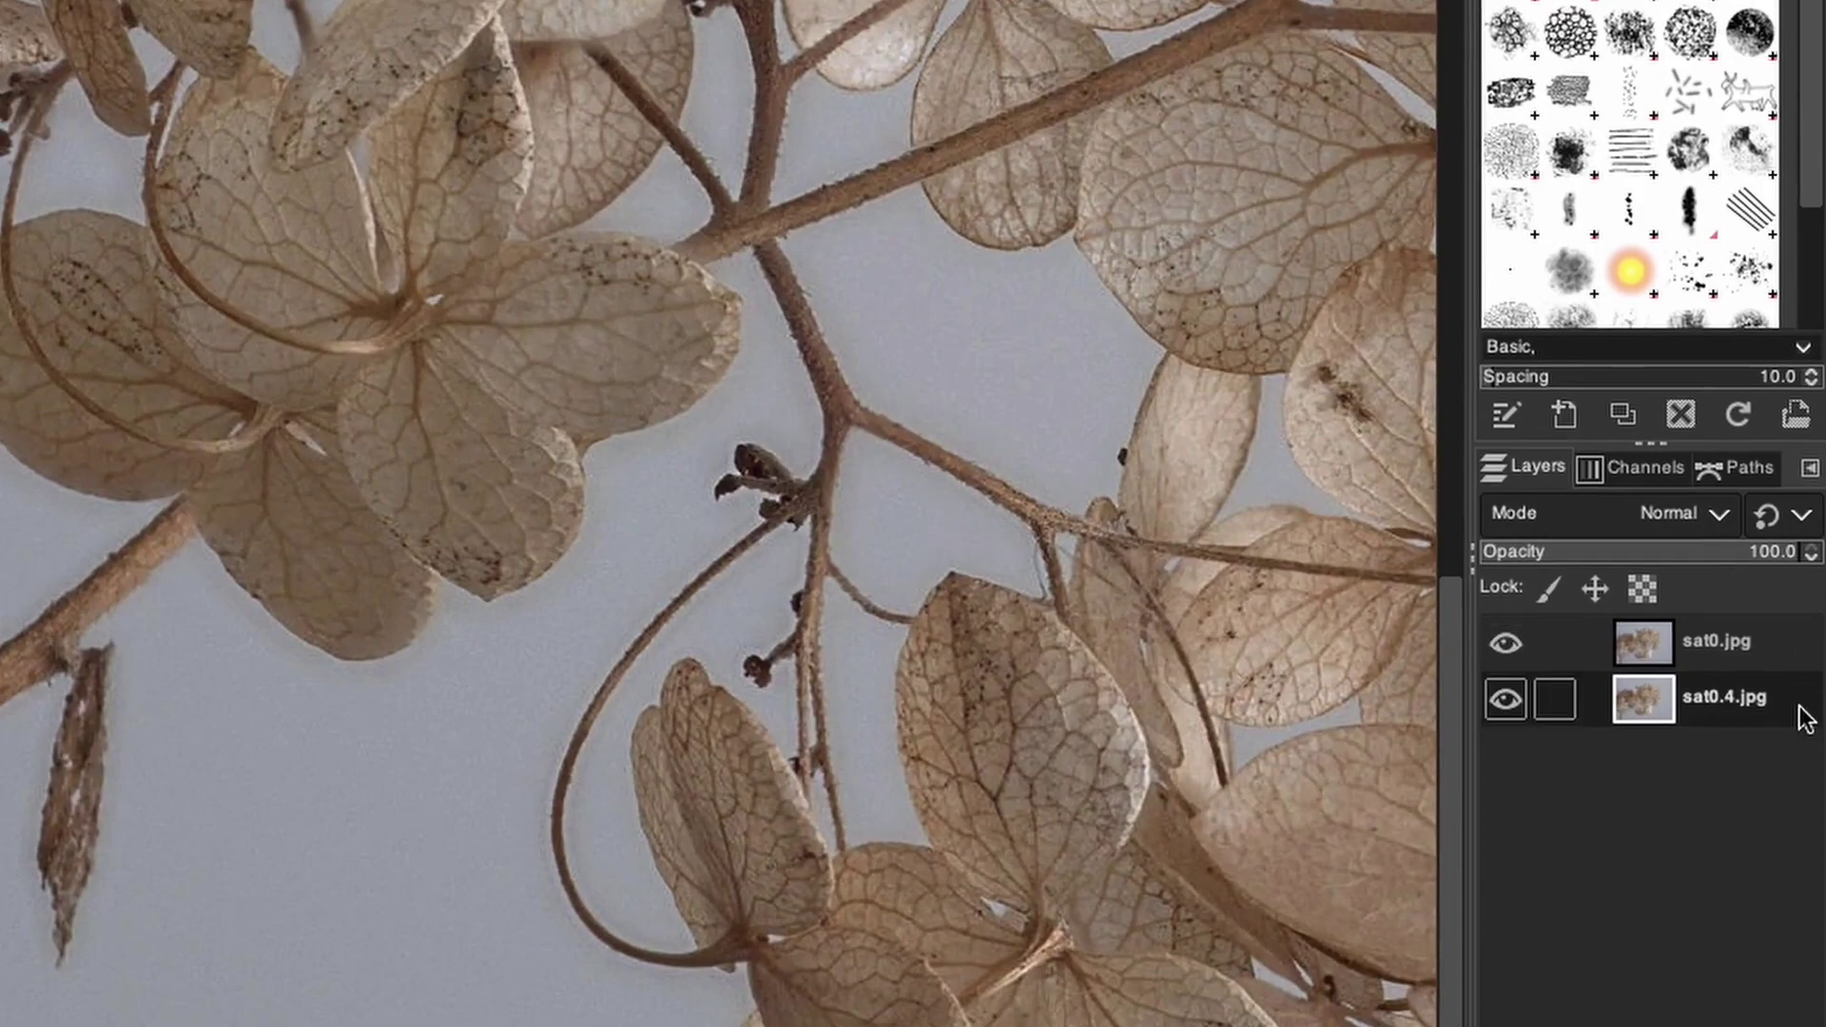
right_click(1792, 651)
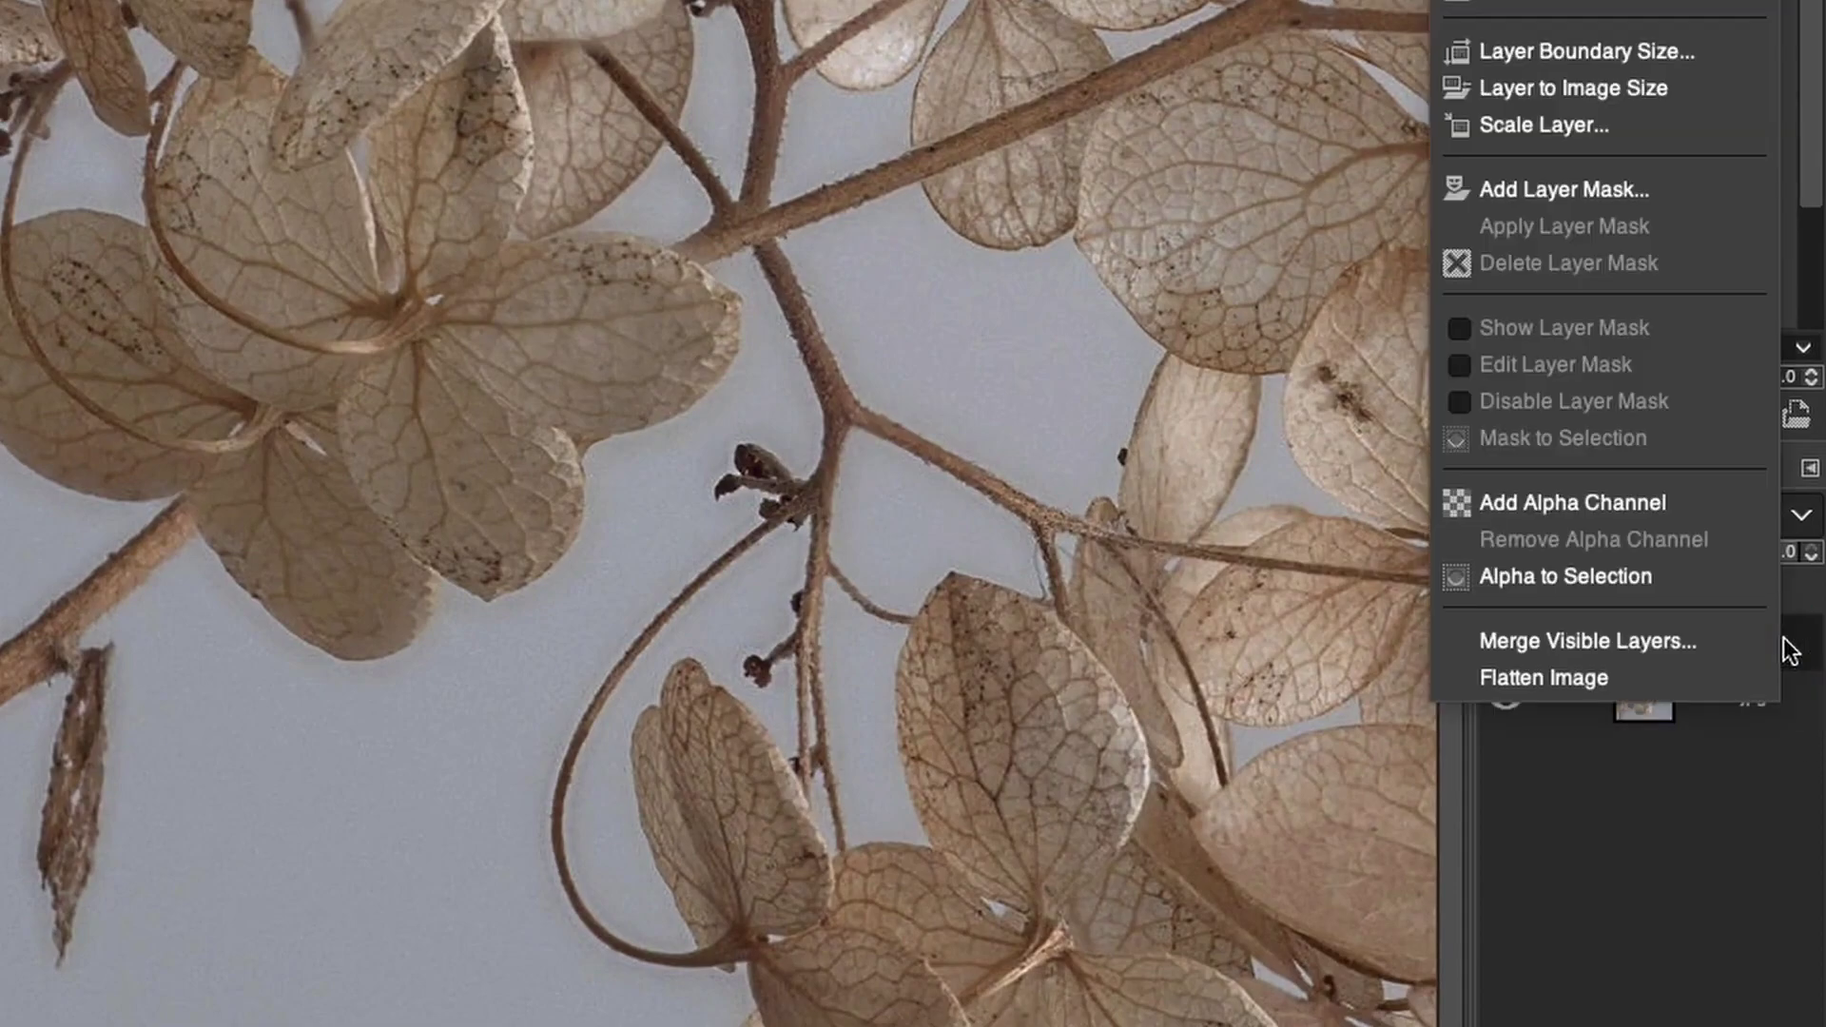
click(1665, 506)
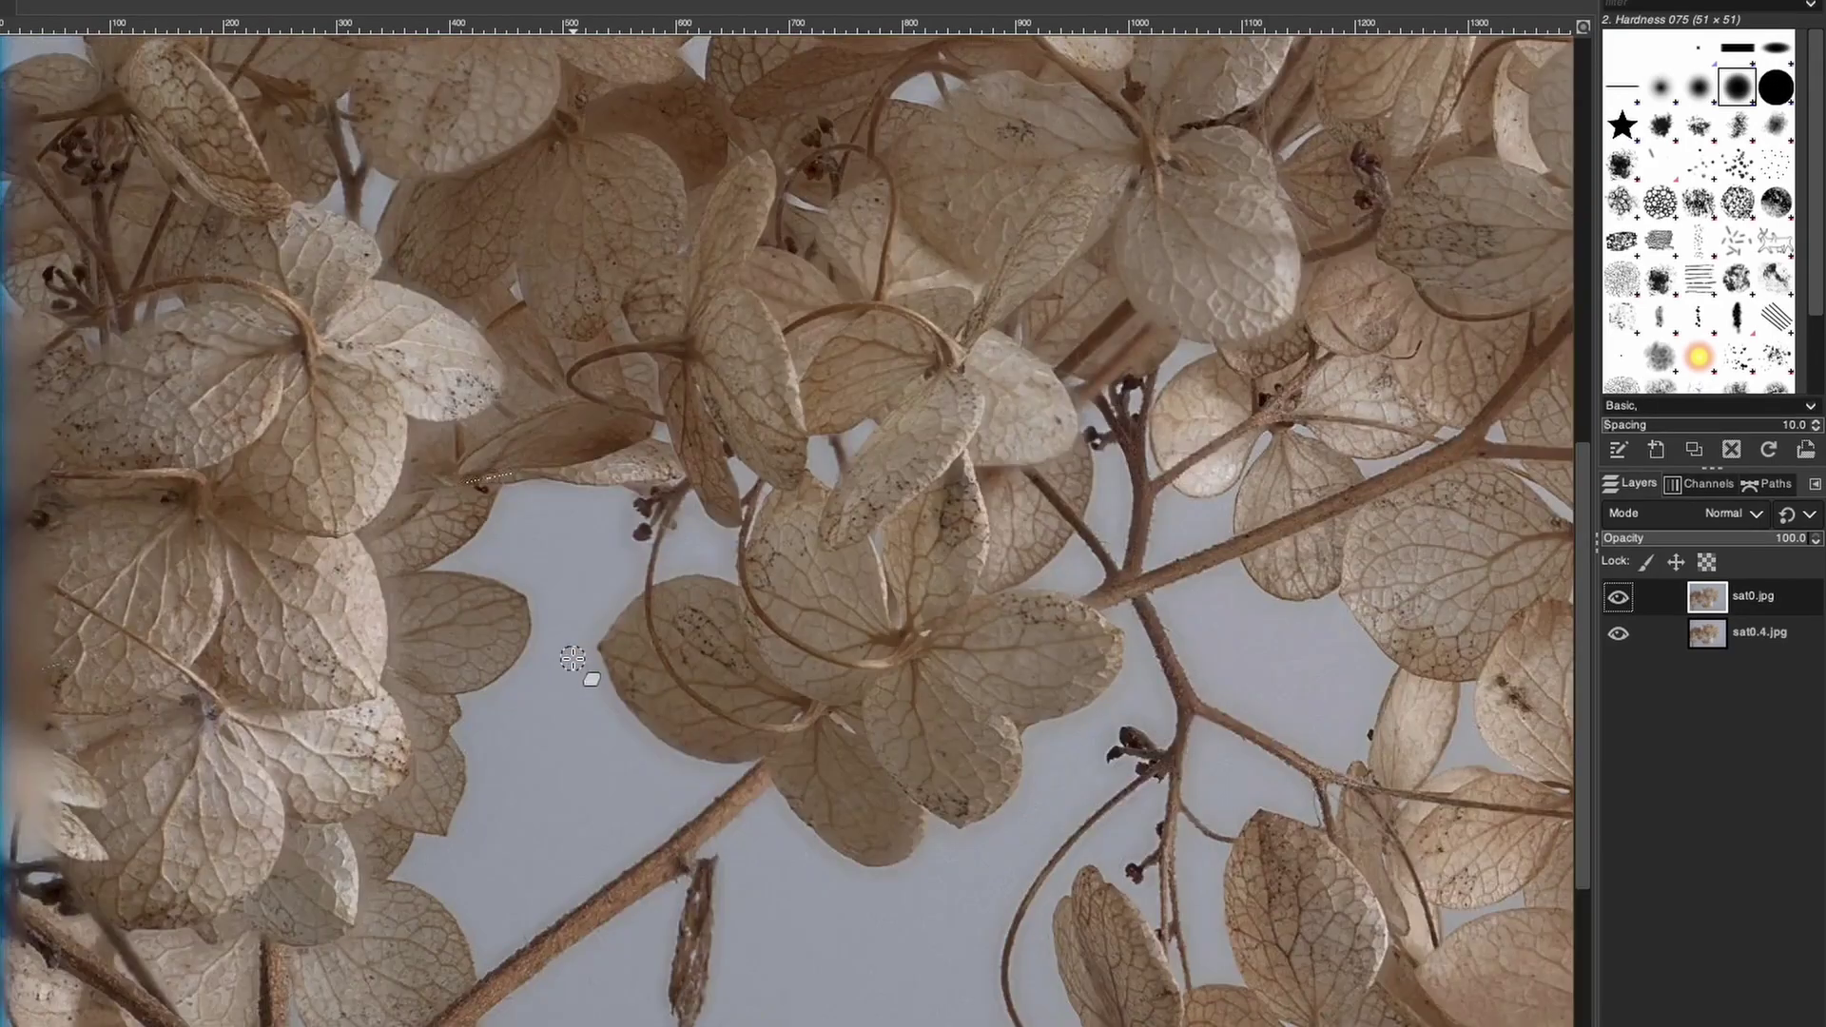
Step: Zoom in closely and erase the sat0.jpg halo above the twig and at the branch junction
scroll(619, 680, up, 5)
scroll(661, 694, down, 8)
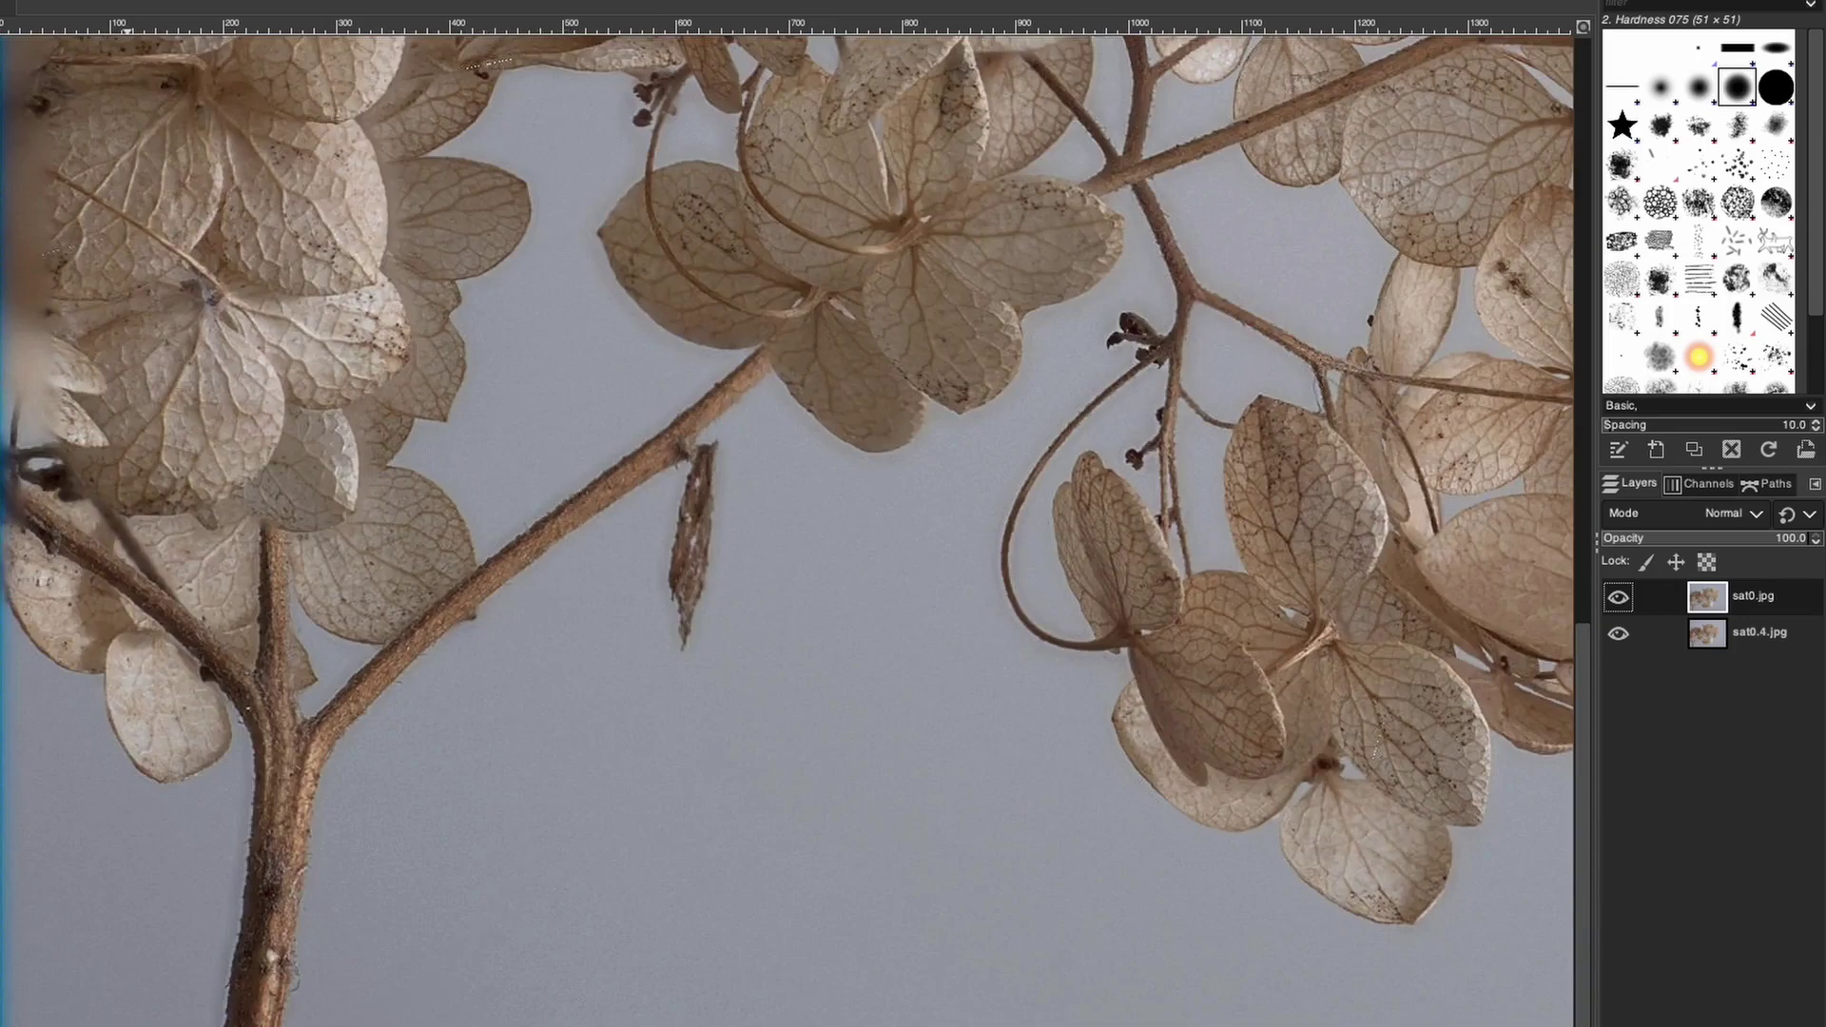
click(105, 1022)
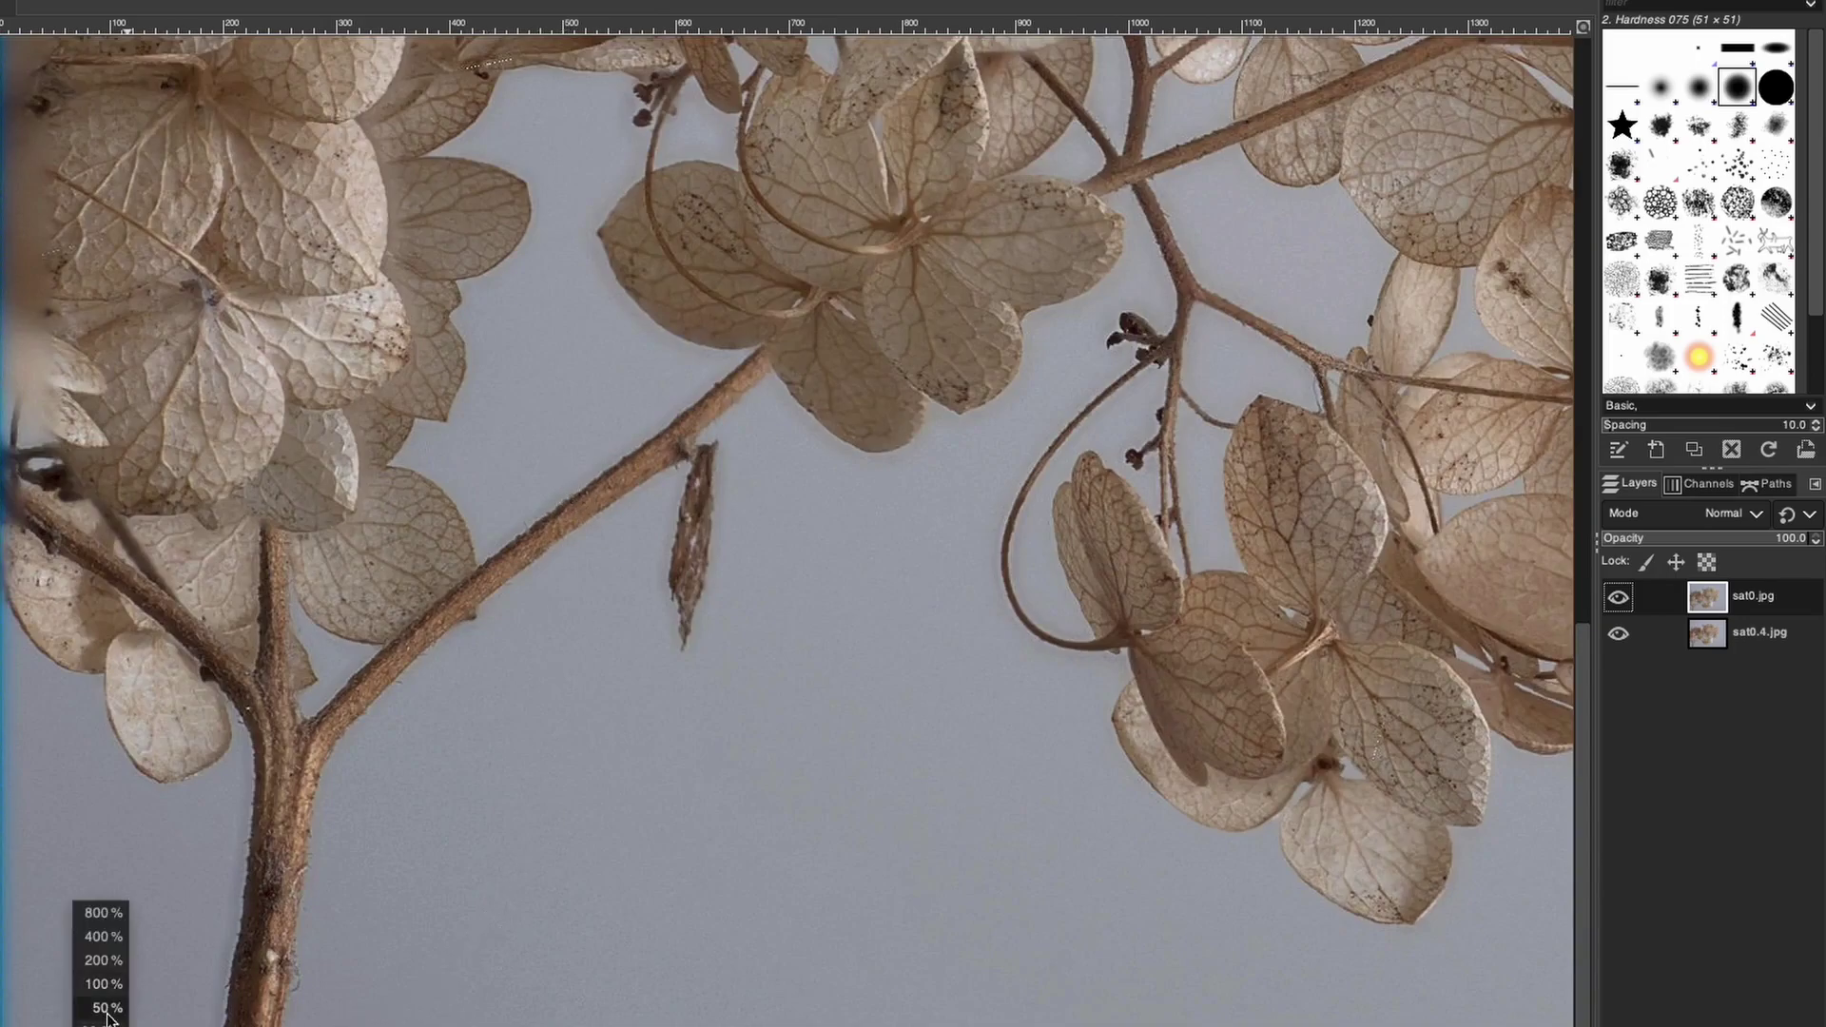
click(110, 962)
scroll(428, 390, up, 1)
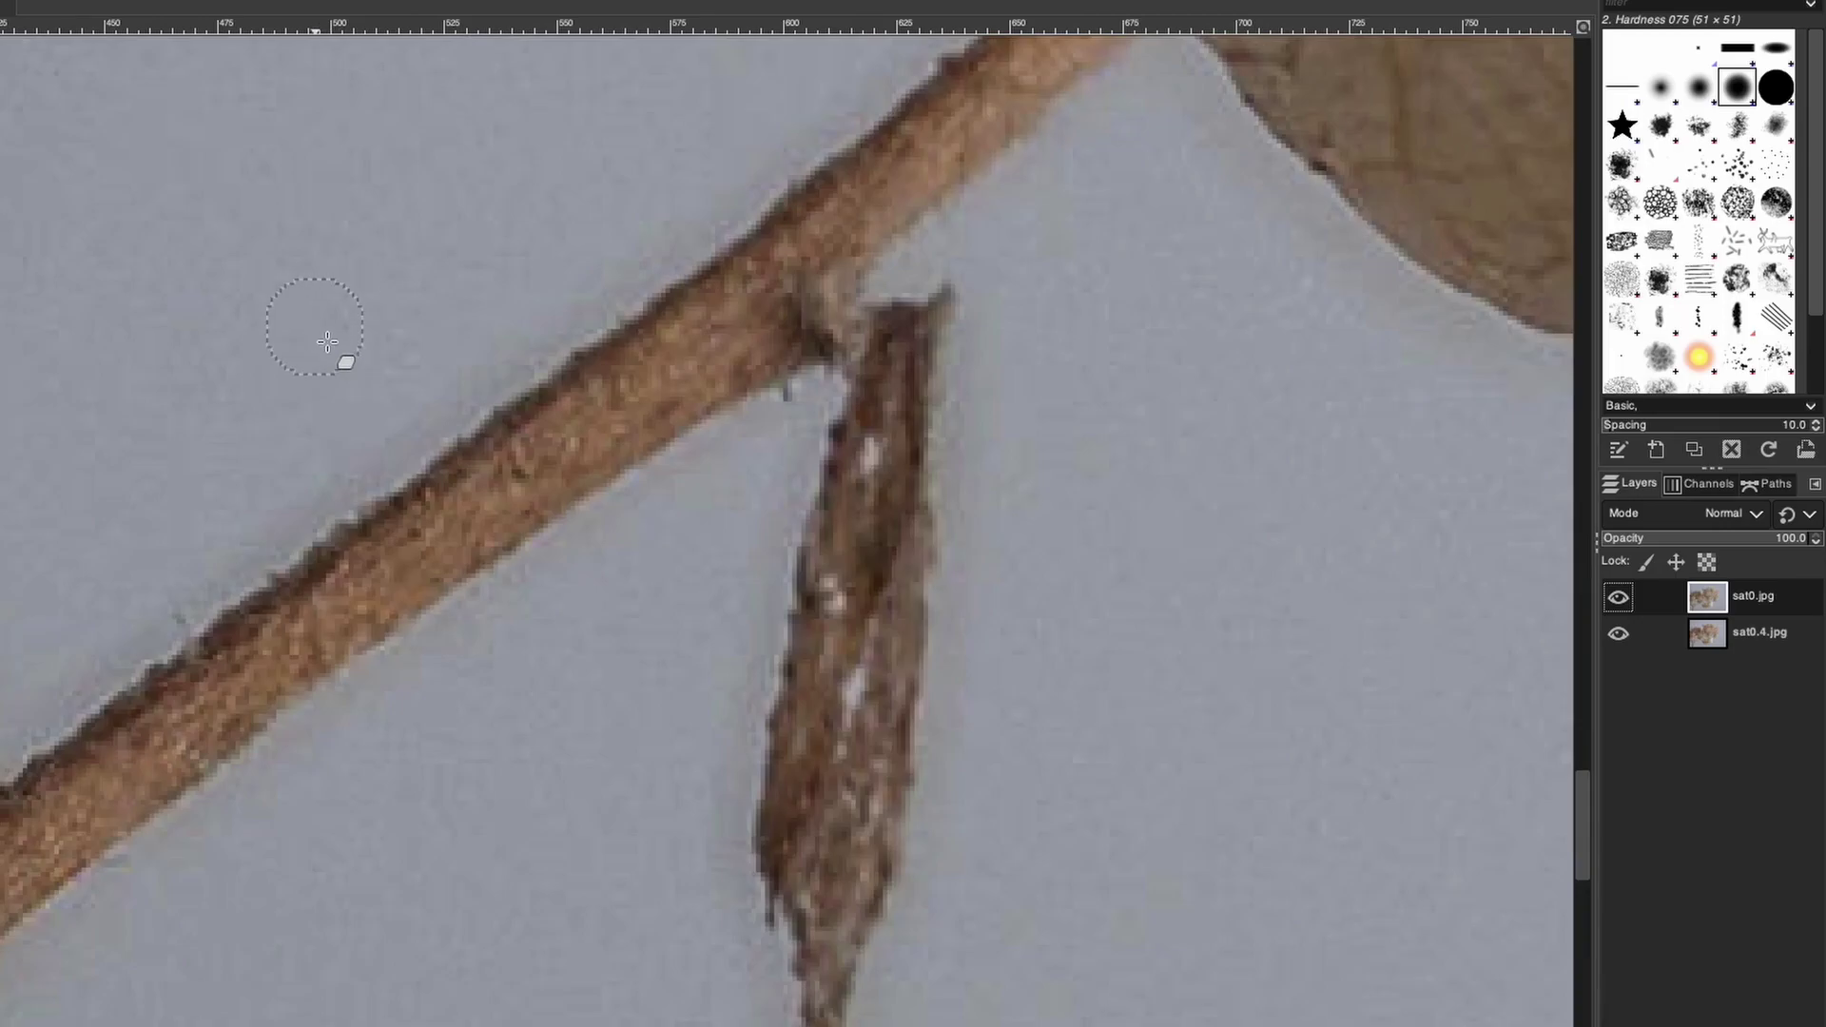
scroll(350, 381, up, 1)
scroll(404, 438, down, 3)
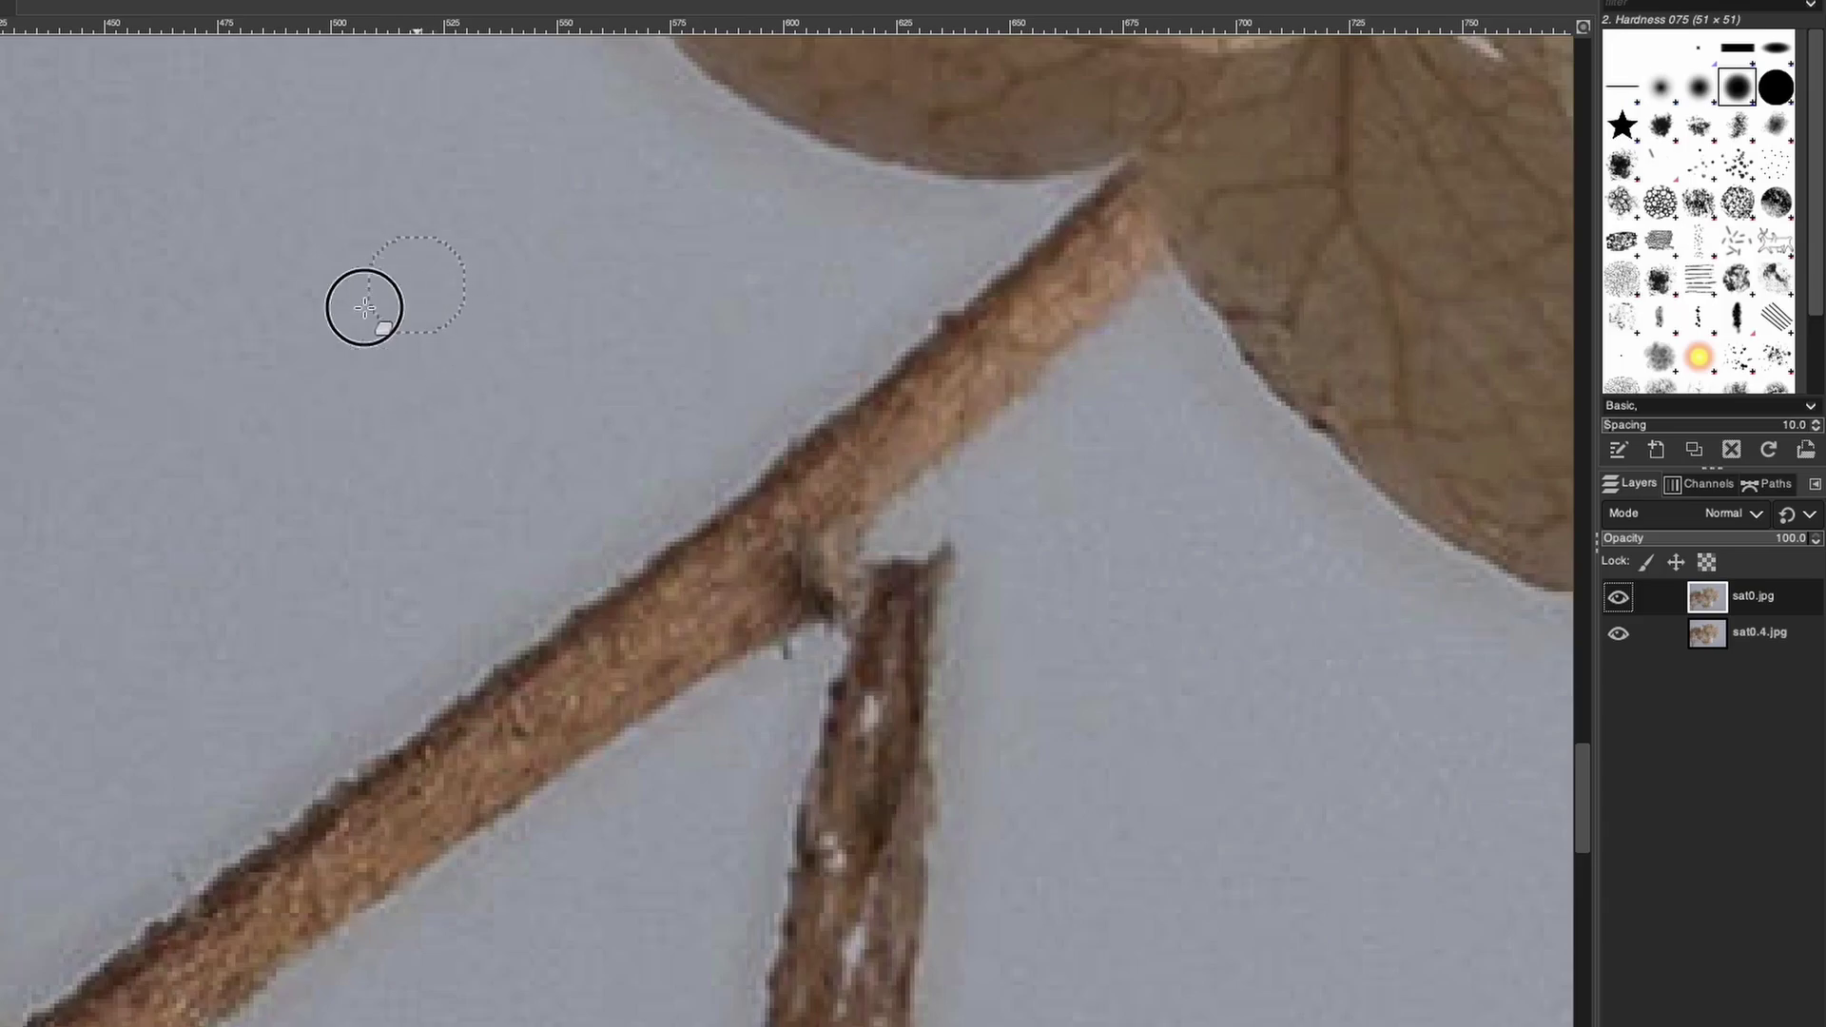
mouse_move(362, 306)
mouse_down()
mouse_move(314, 369)
mouse_move(390, 239)
mouse_move(470, 324)
mouse_move(328, 402)
mouse_move(343, 275)
mouse_up()
click(875, 569)
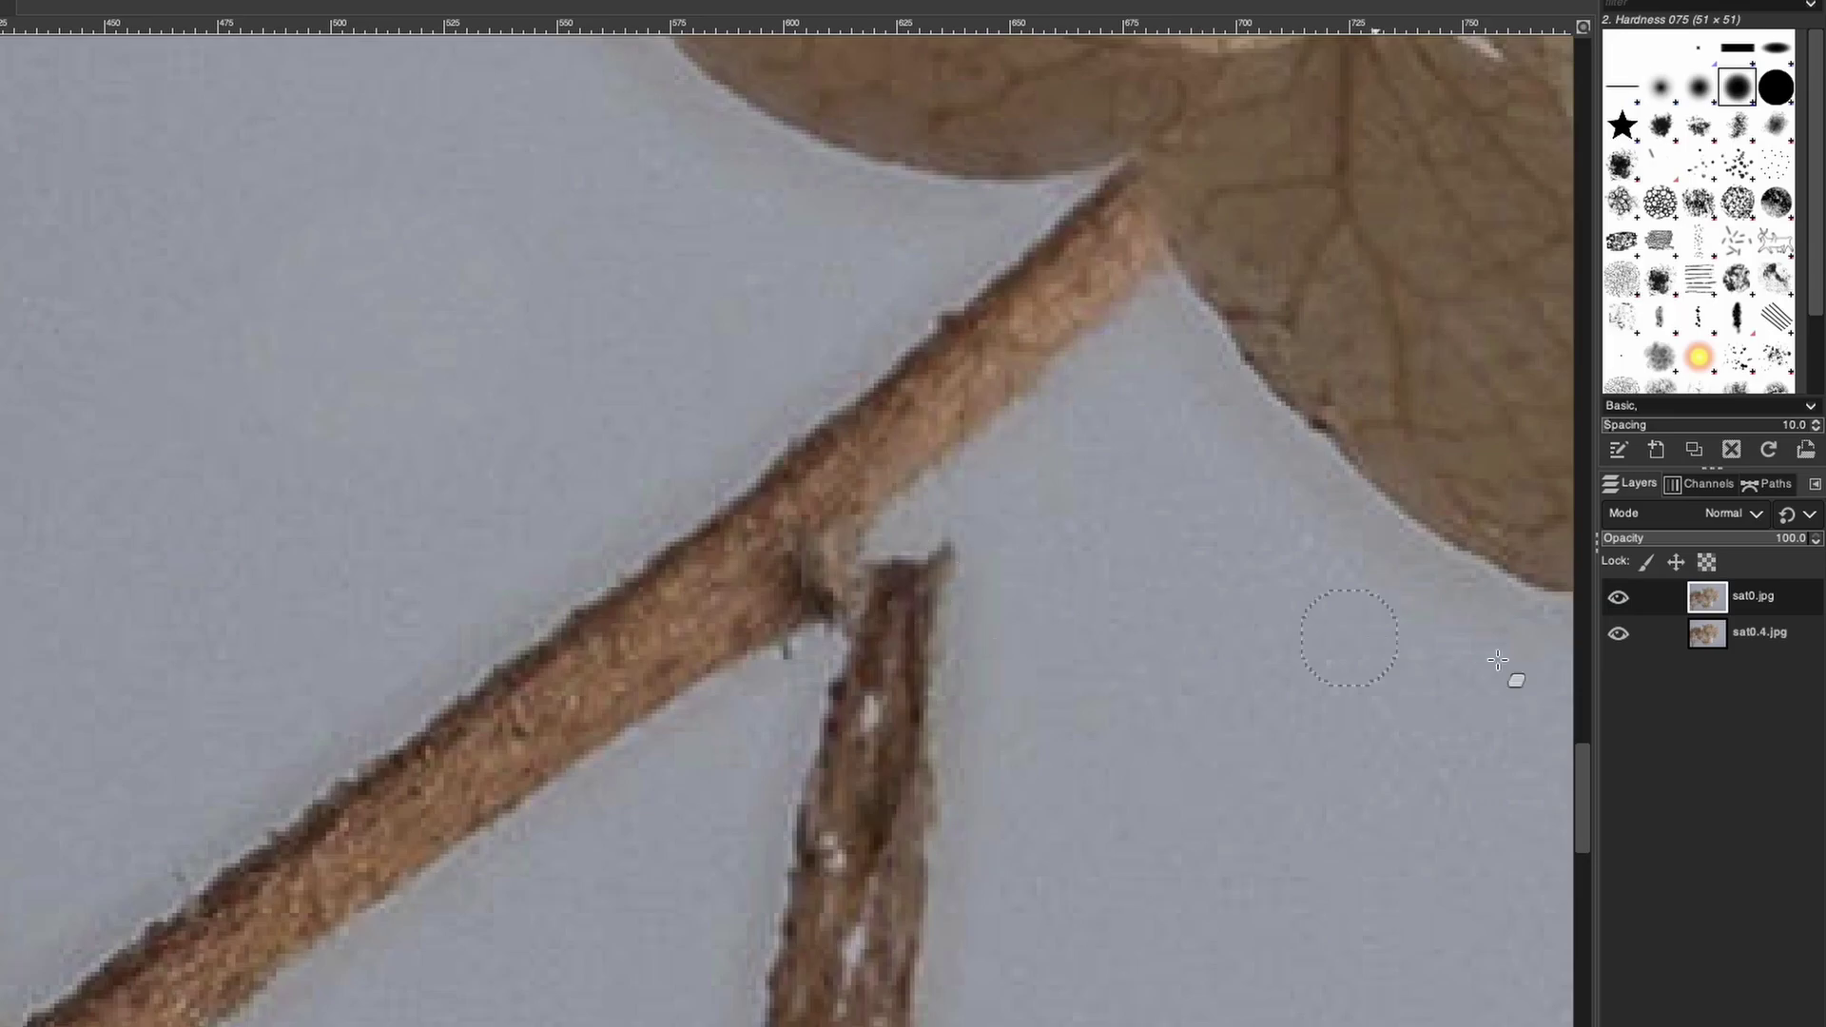
click(1764, 631)
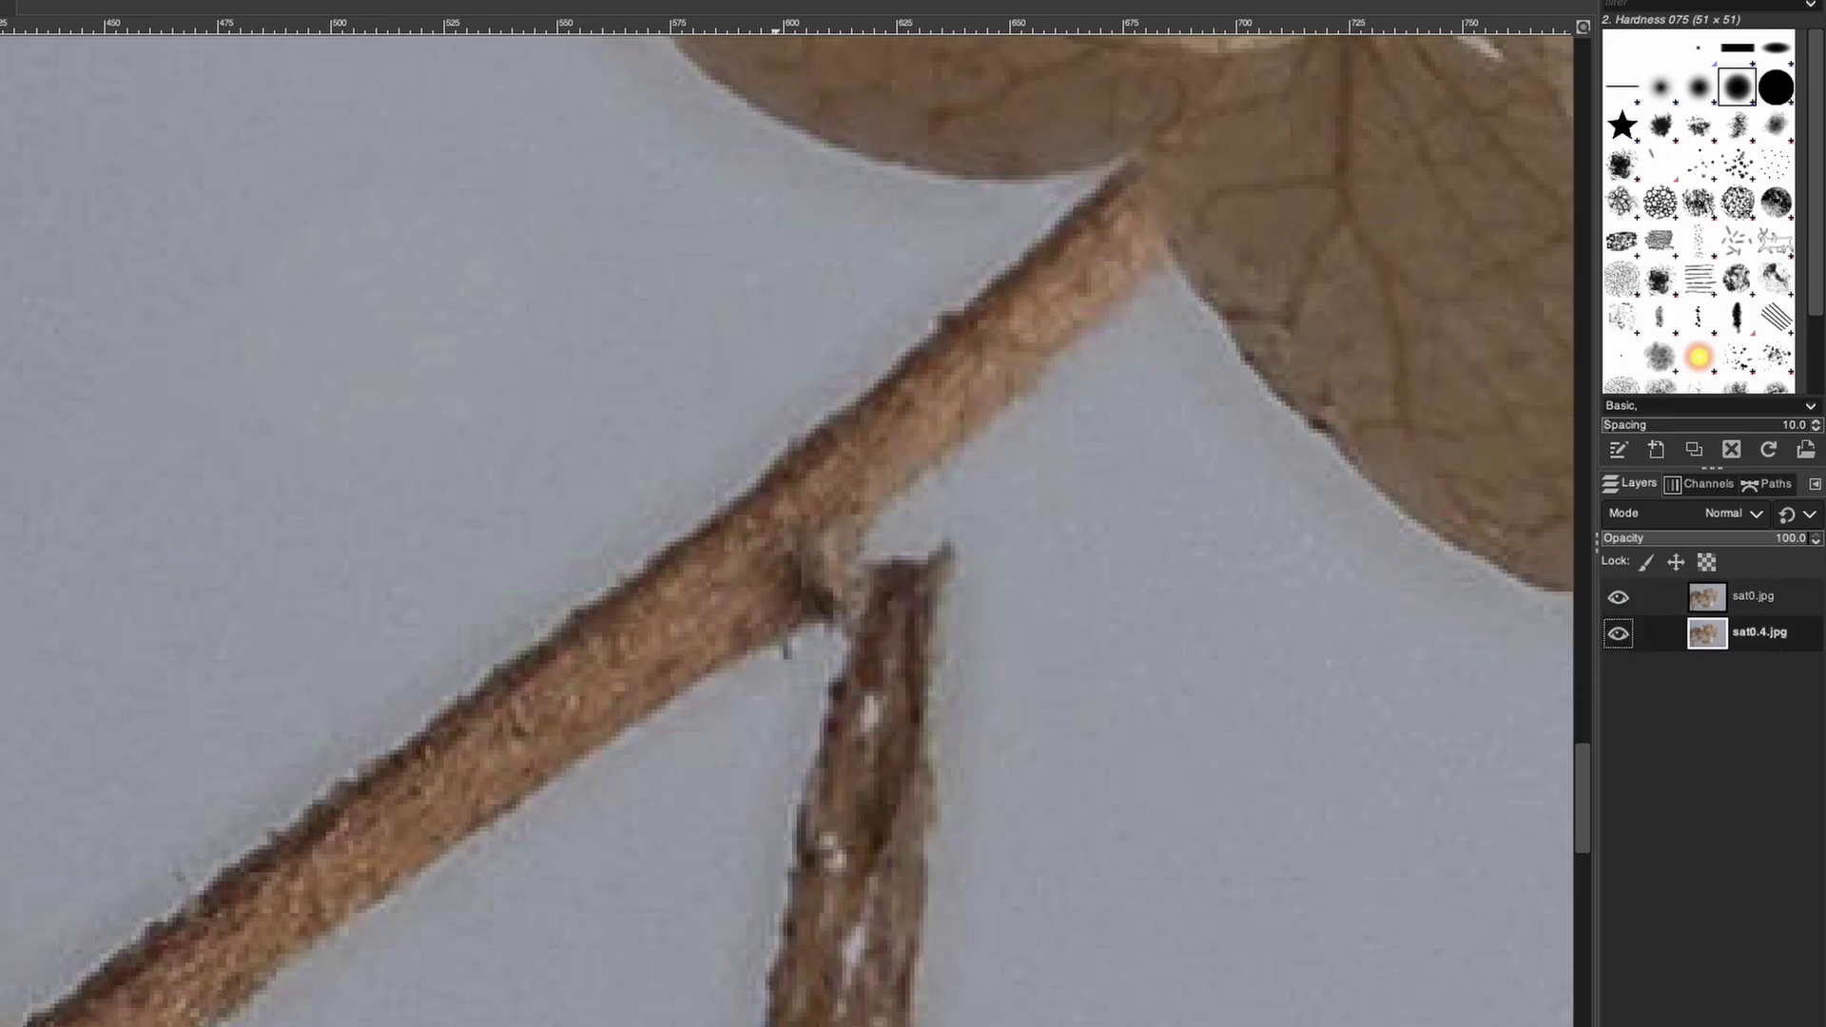
Step: Apply Curves to sat0.4.jpg, pulling a point near the top slightly down to darken light tones
click(190, 1)
click(256, 173)
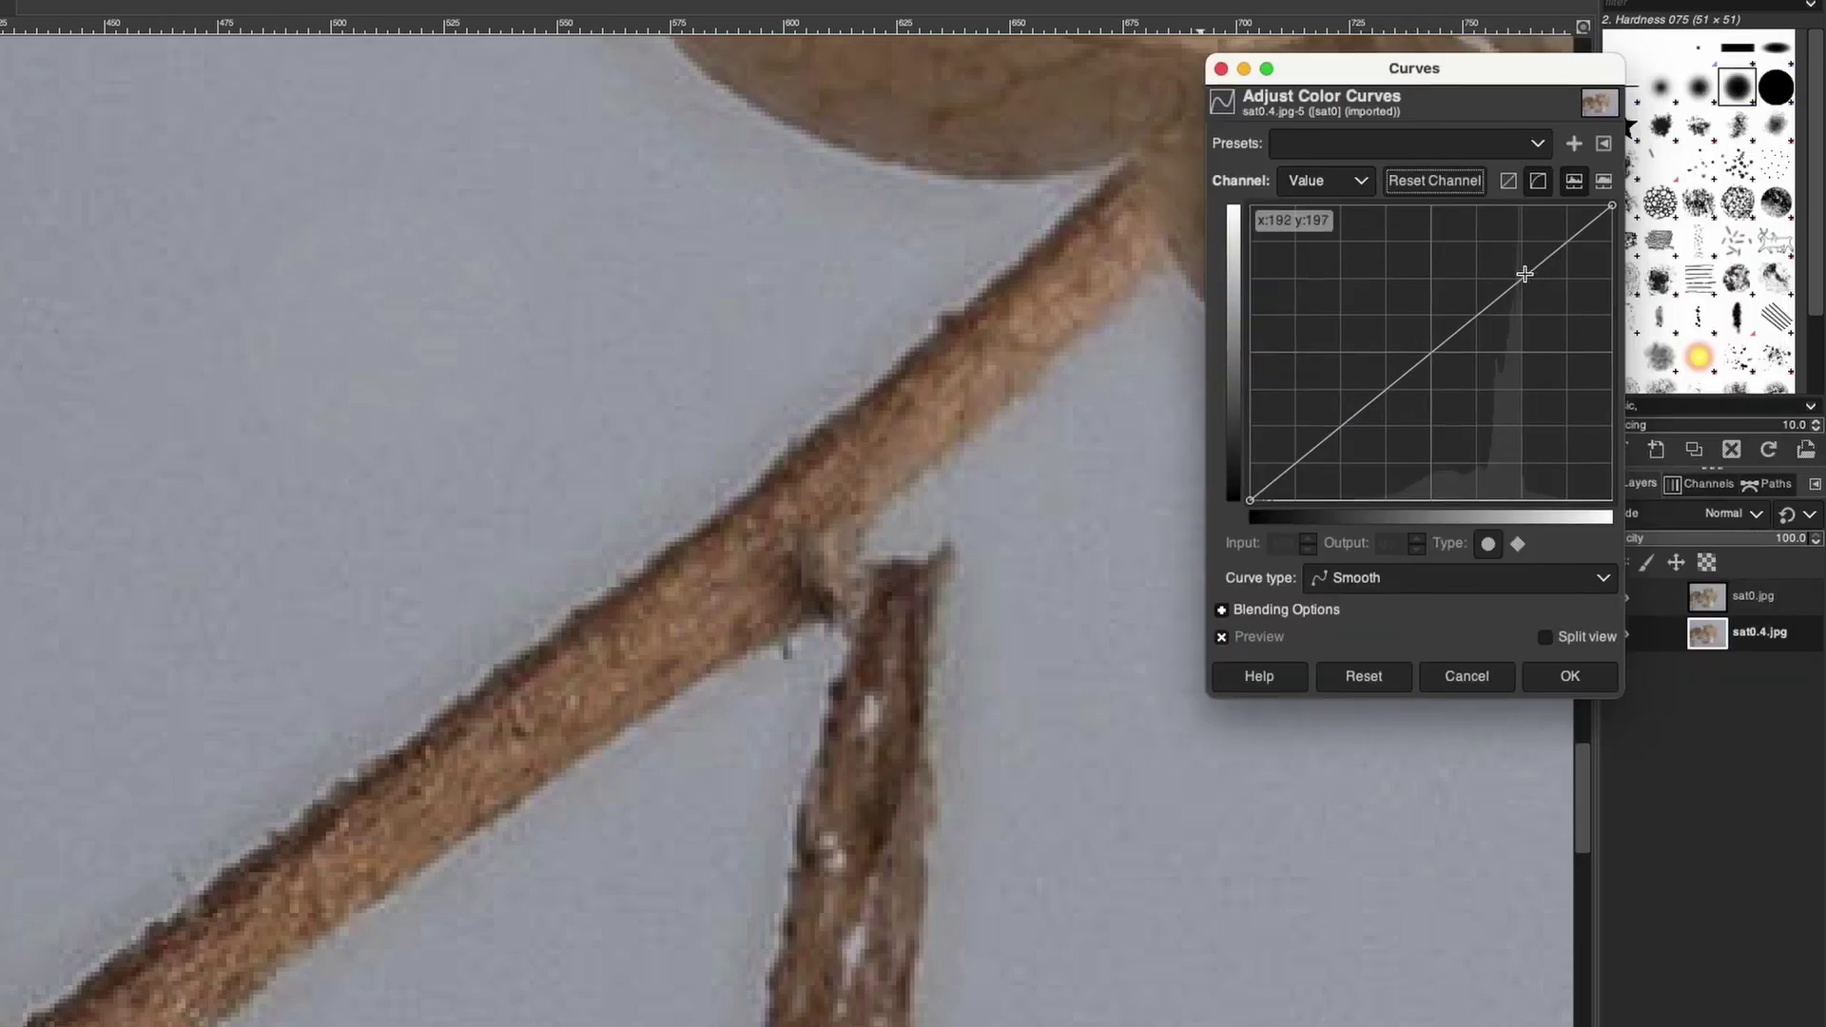
click(1523, 277)
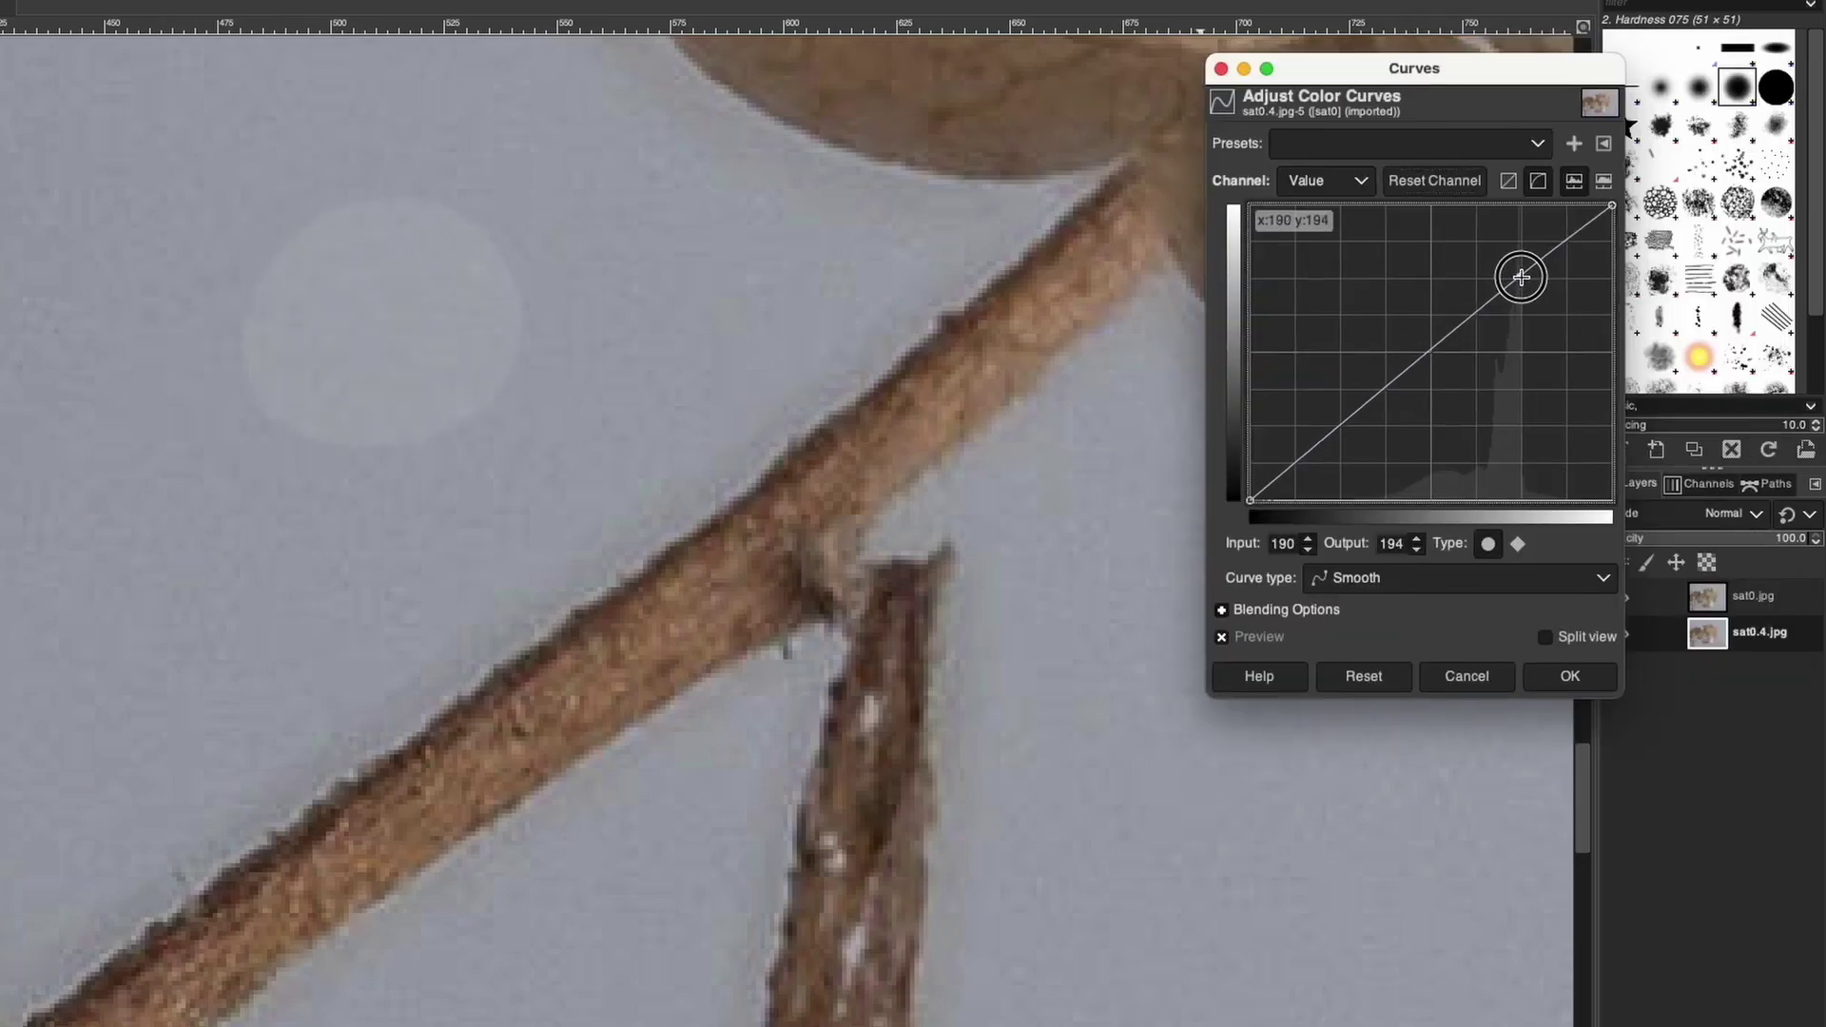
drag(1523, 278, 1525, 281)
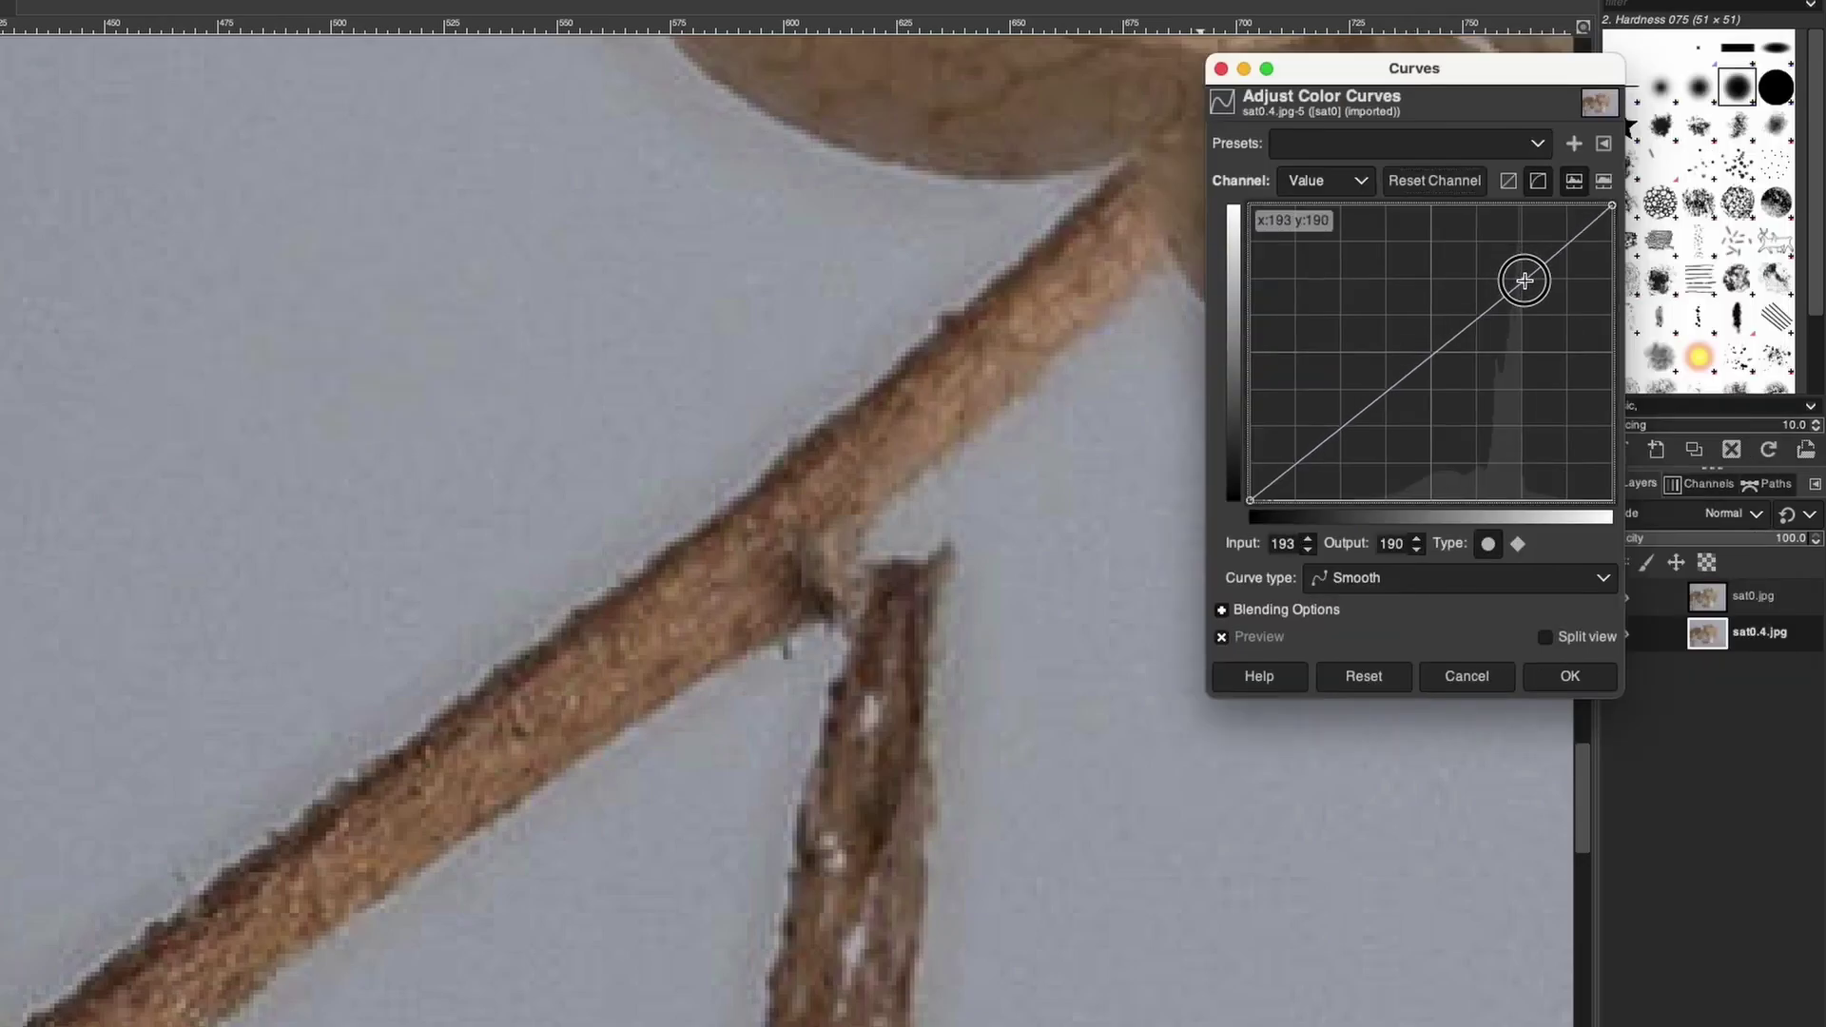
key(Return)
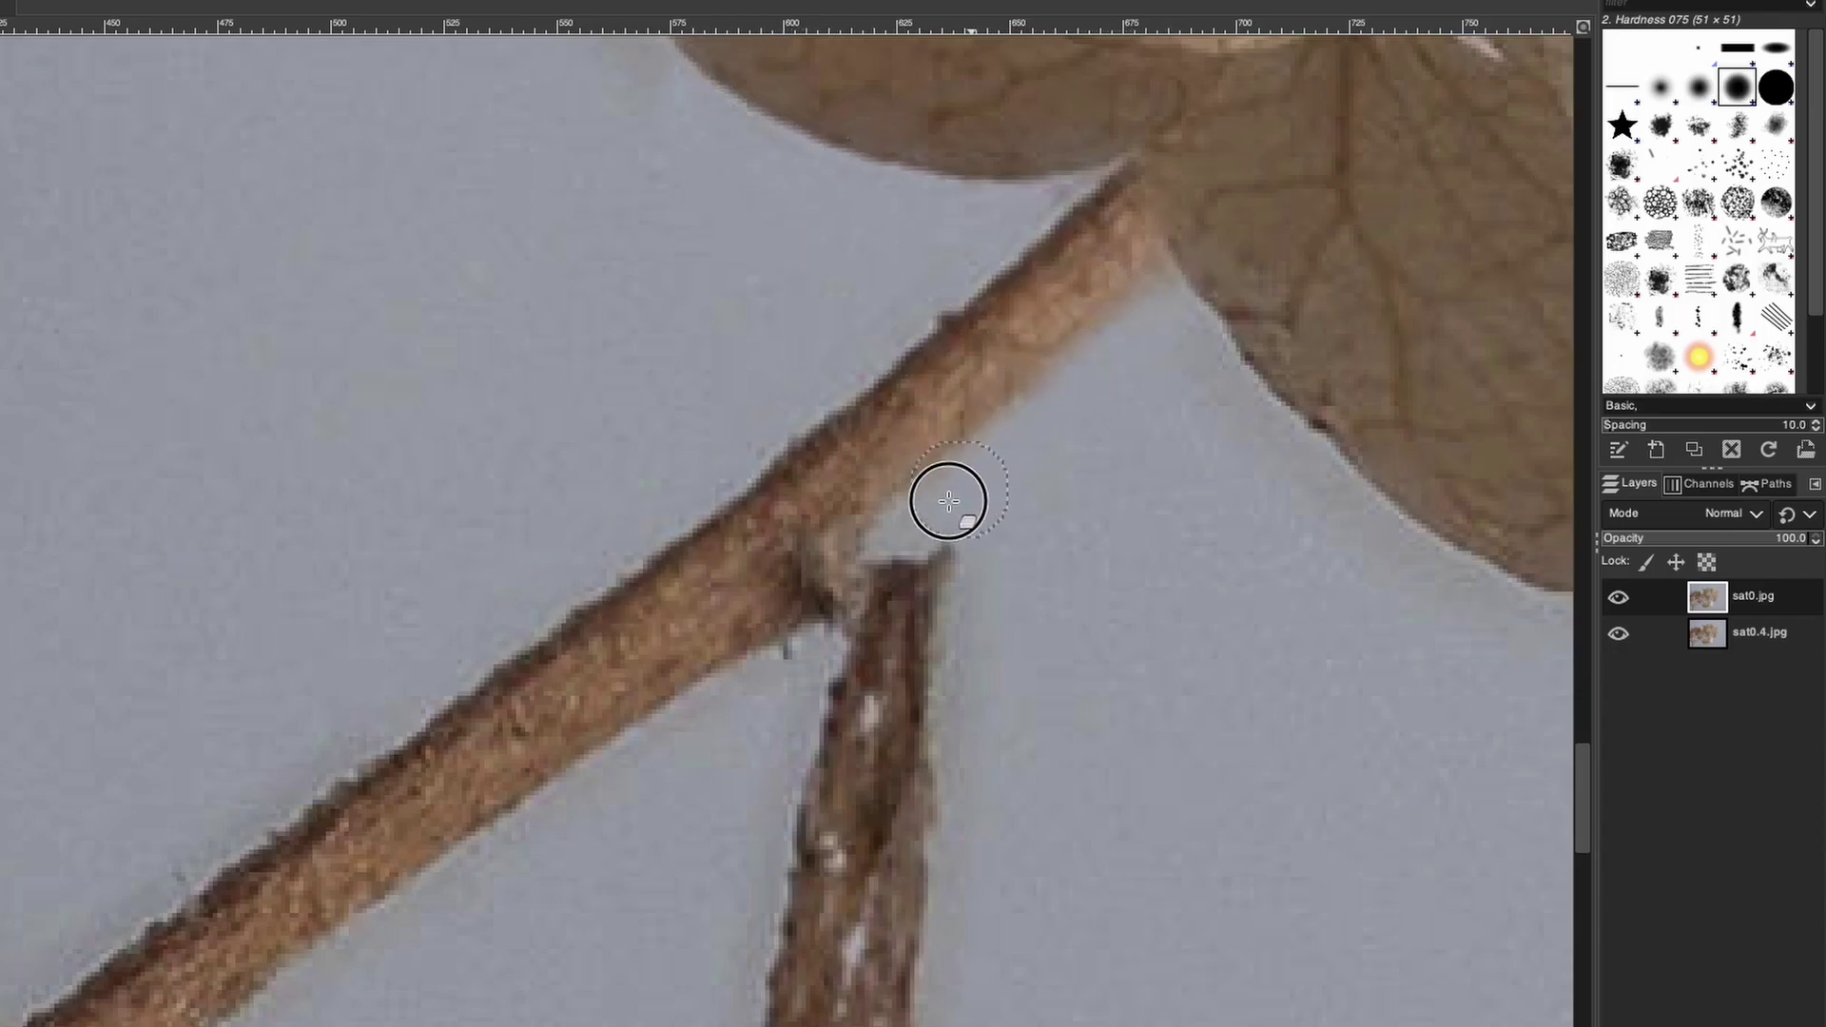
Step: Erase sat0.jpg halos at the twig junction, along the twig's edge and beside the leaf, then zoom out
drag(945, 497, 913, 528)
mouse_move(452, 787)
mouse_down()
mouse_move(272, 799)
mouse_move(381, 723)
mouse_move(107, 929)
mouse_up()
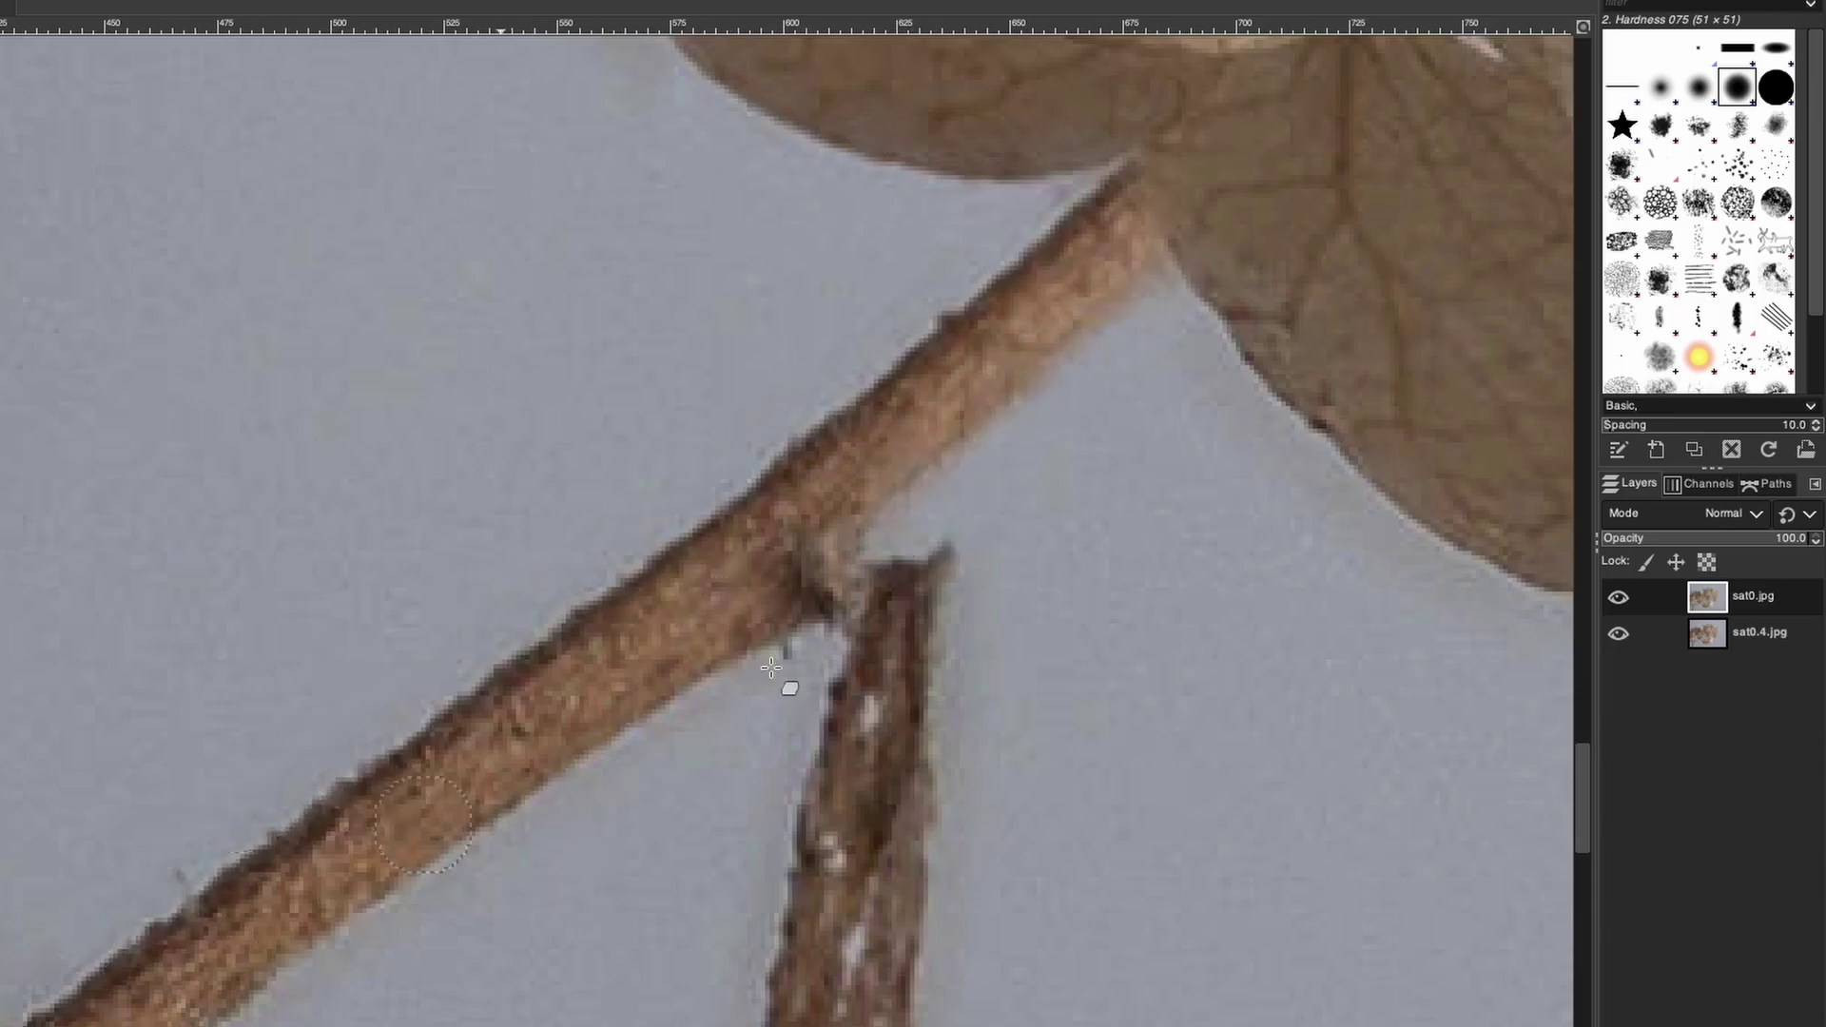
drag(1362, 549, 1156, 304)
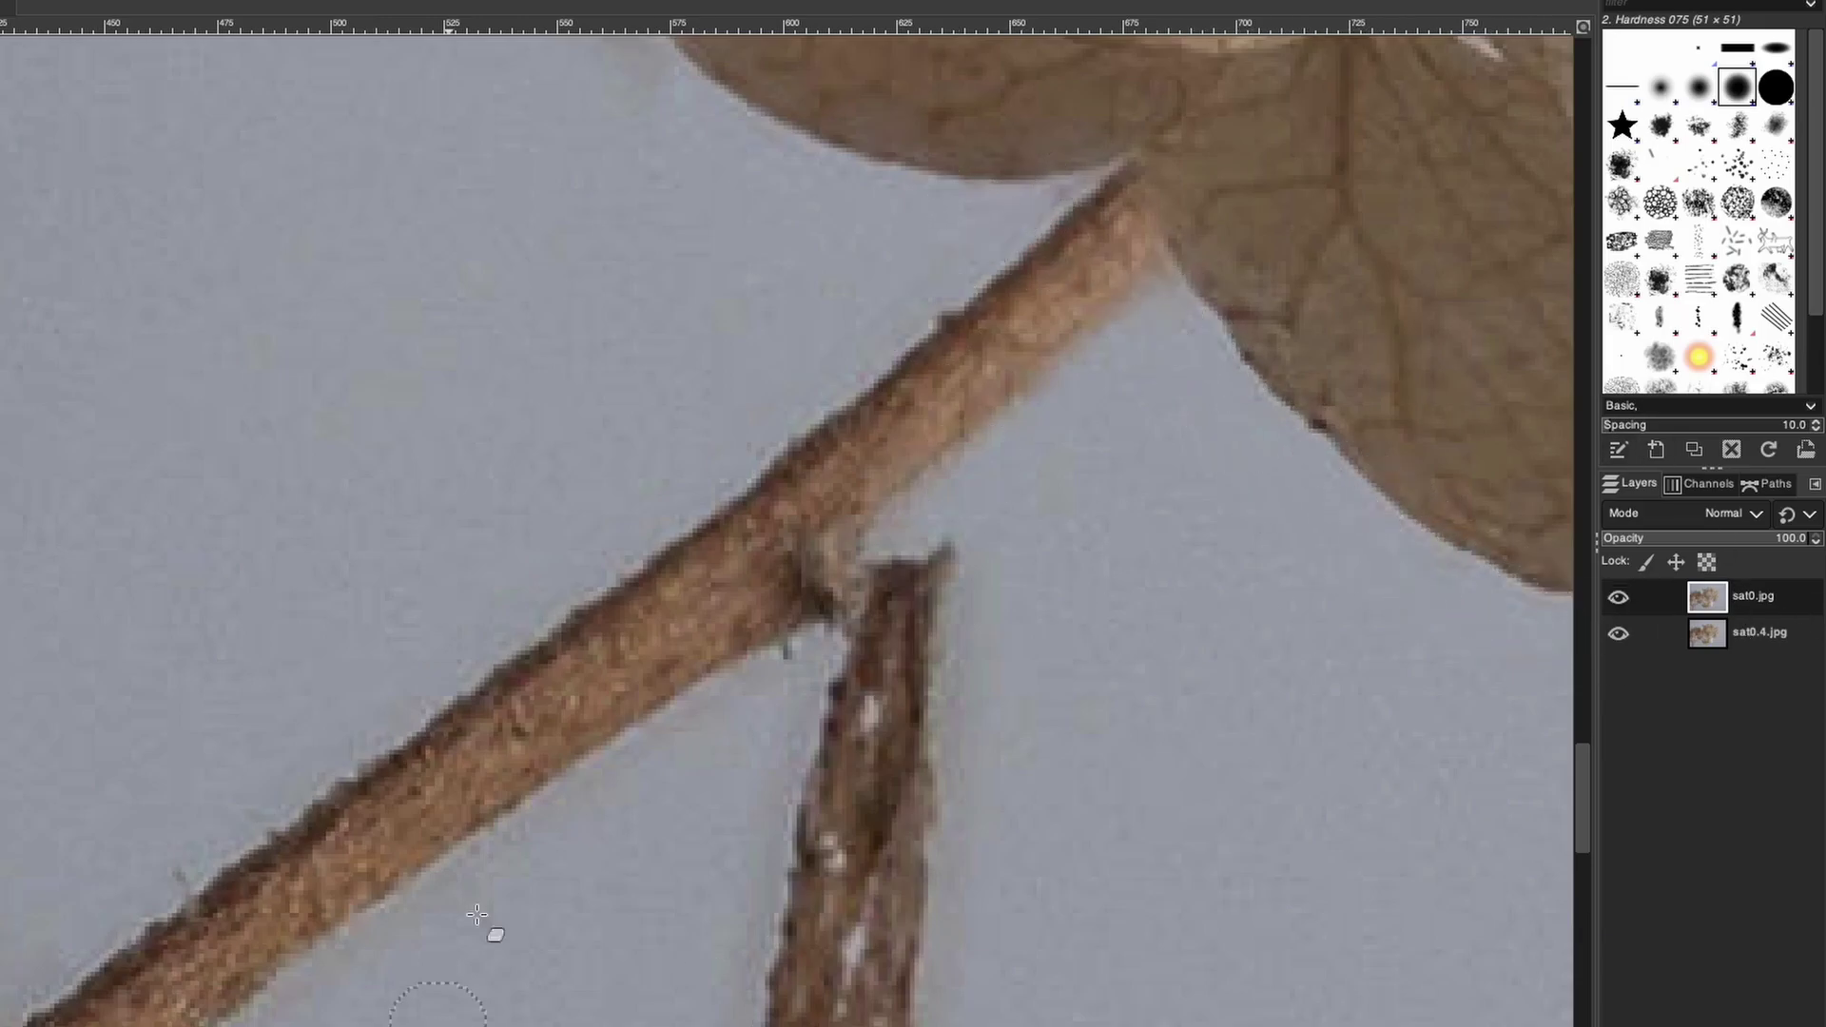
scroll(685, 720, down, 6)
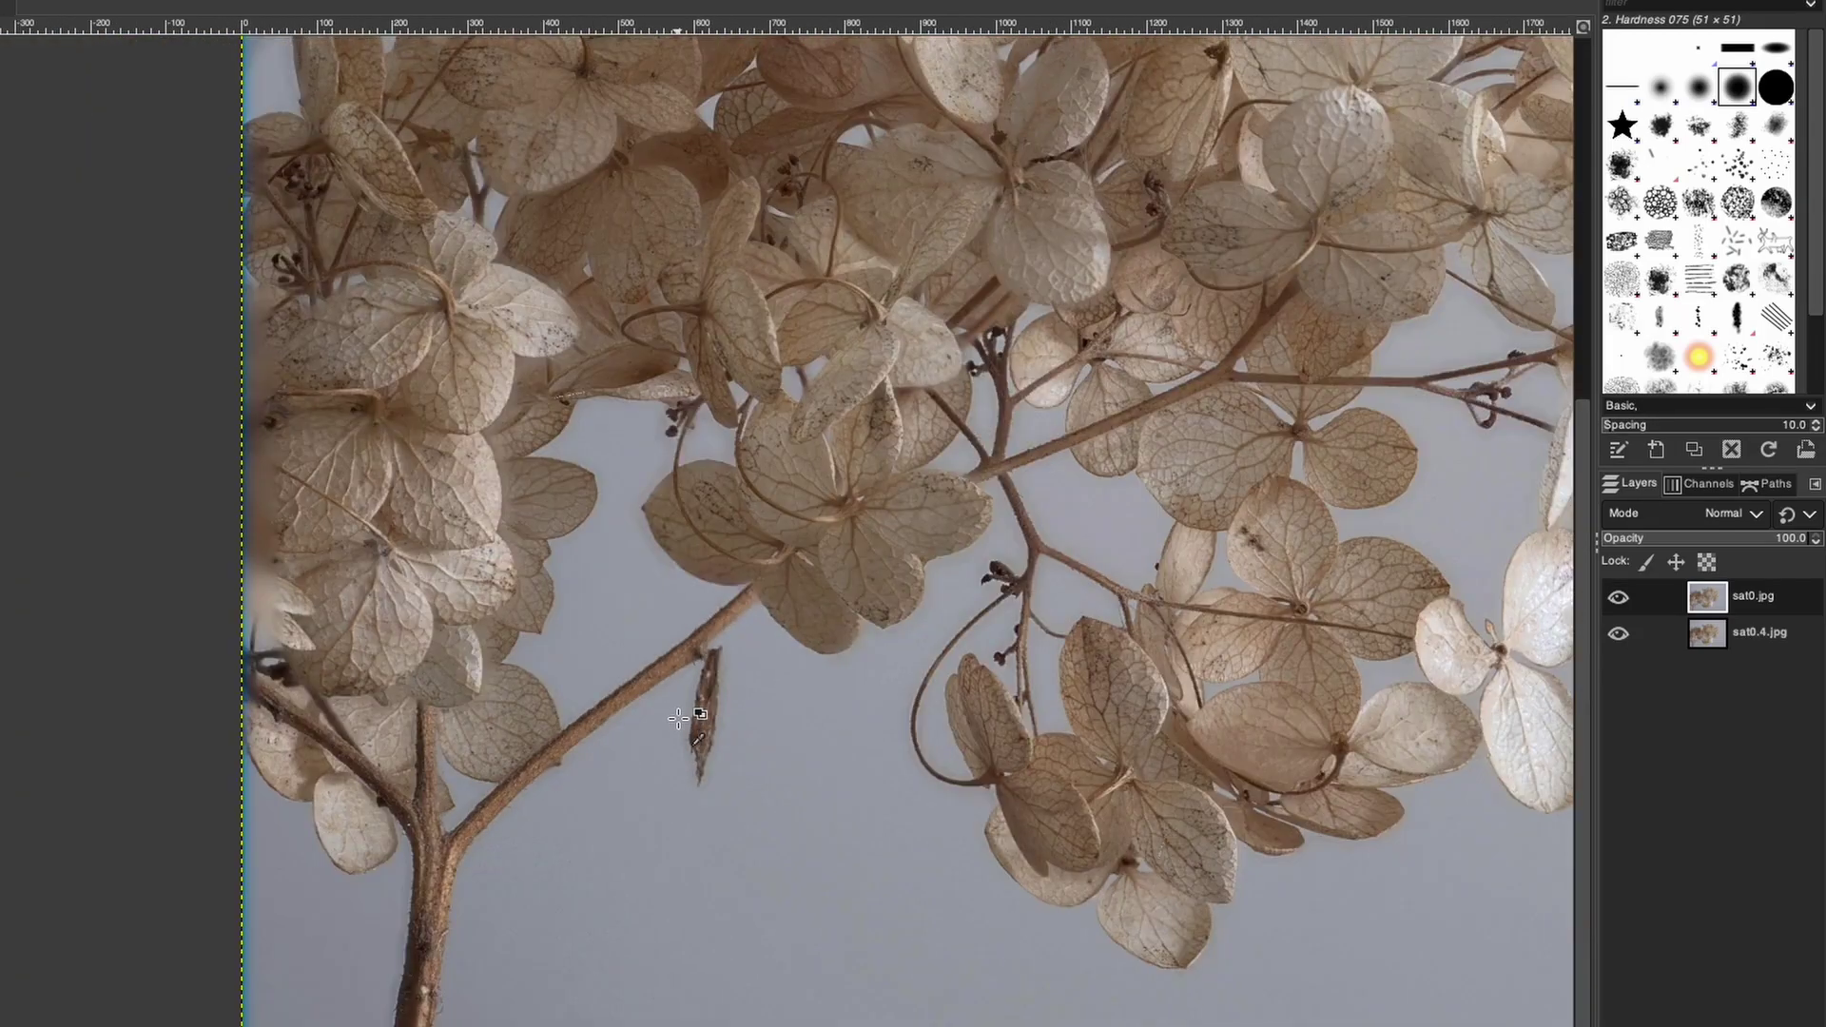